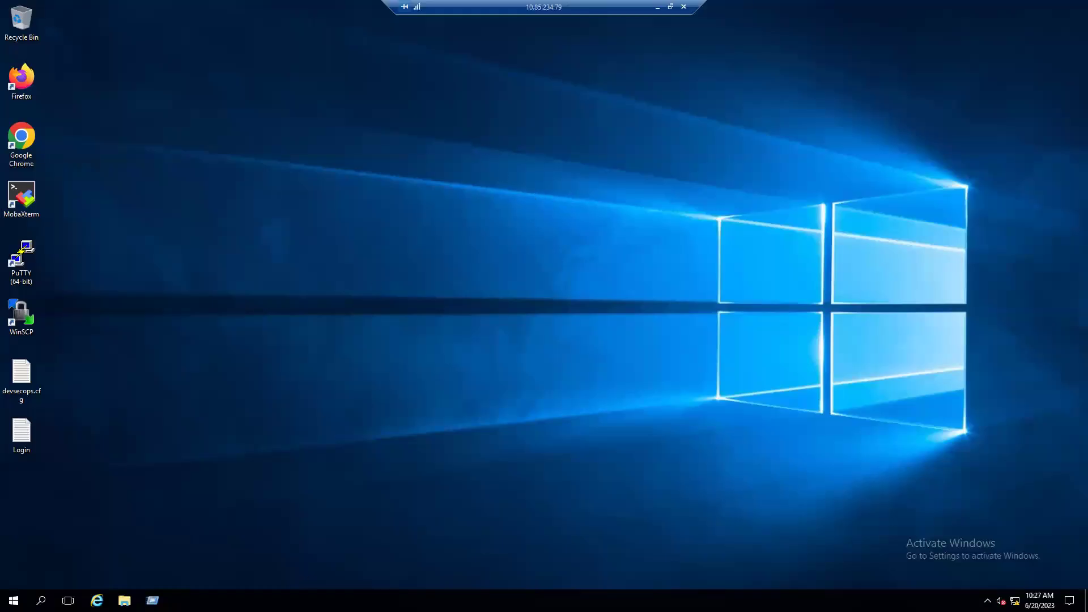
# Run gpedit.msc from the Run dialog to launch the Local Group Policy Editor
pyautogui.moveTo(141, 481); pyautogui.dragTo(506, 213)
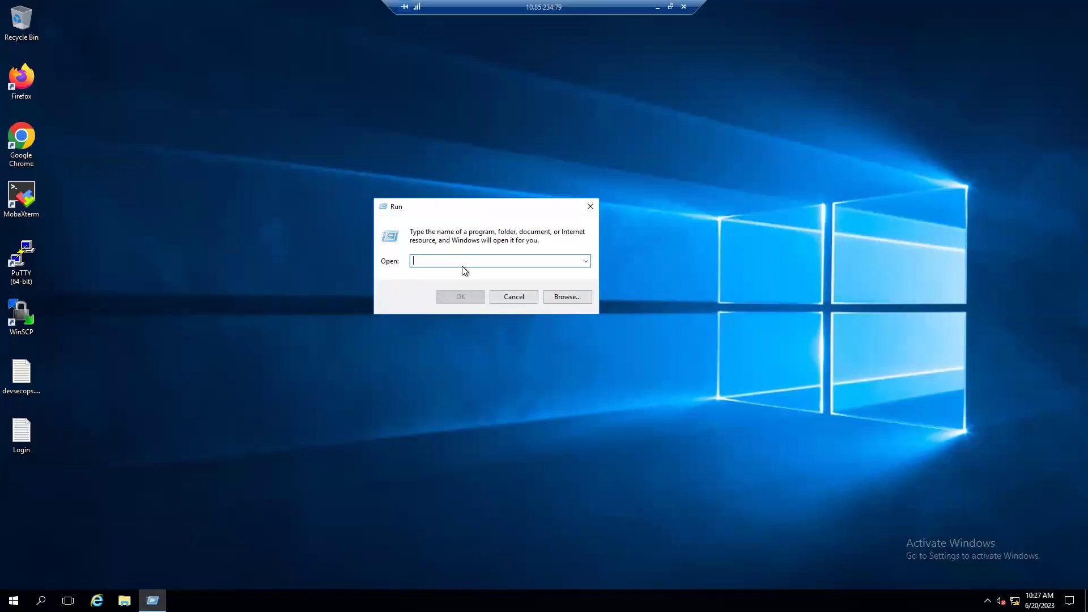
pyautogui.write('gpedit.msc')
pyautogui.press('Return')
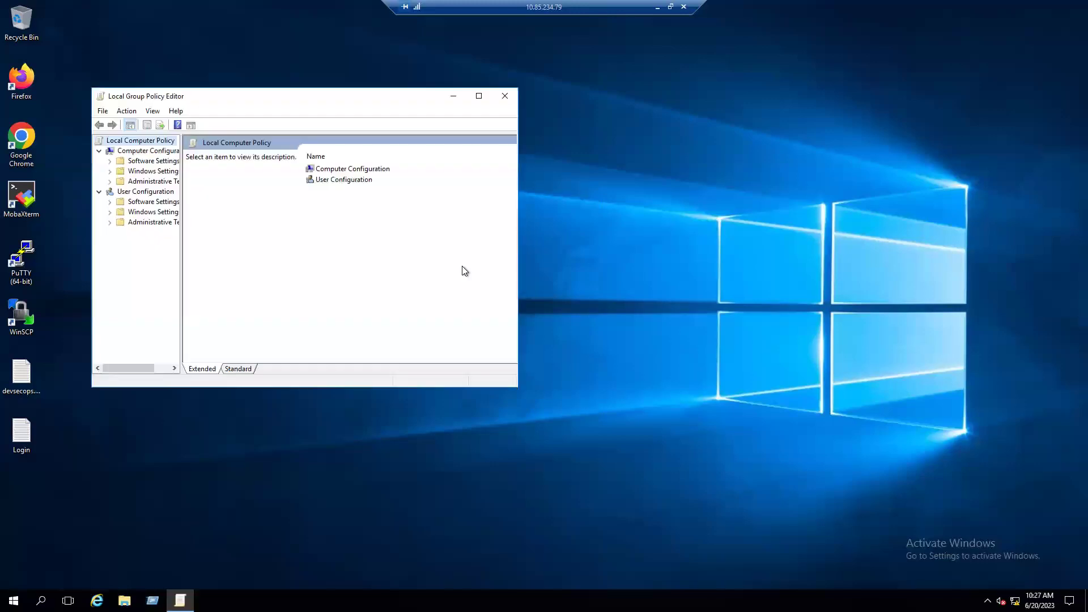
# Maximize the editor, widen the tree, and expand Administrative Templates under Computer Configuration
pyautogui.click(479, 96)
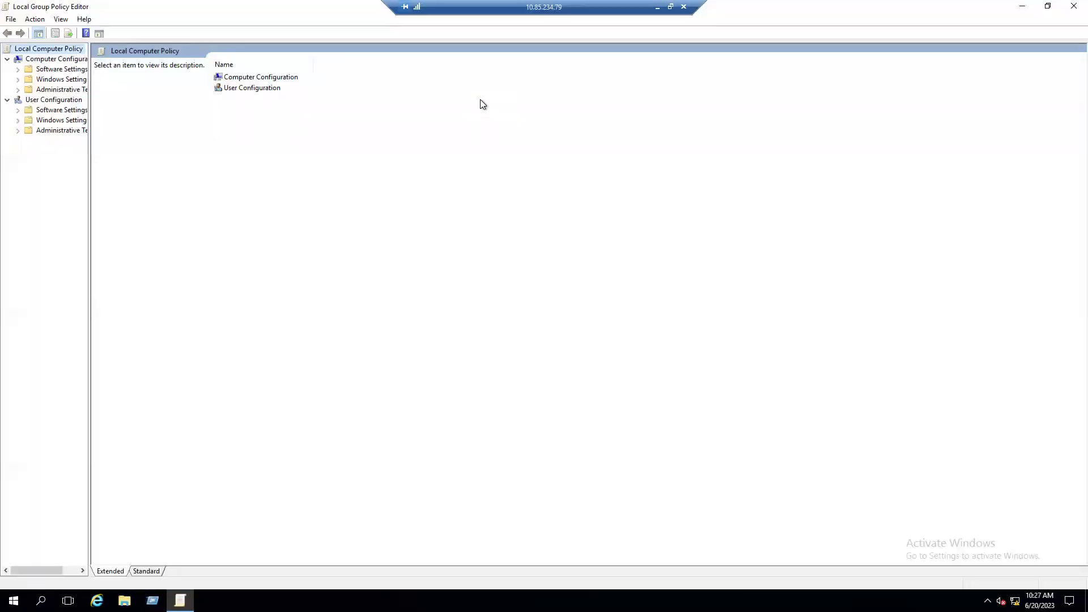
pyautogui.moveTo(89, 251); pyautogui.dragTo(166, 253)
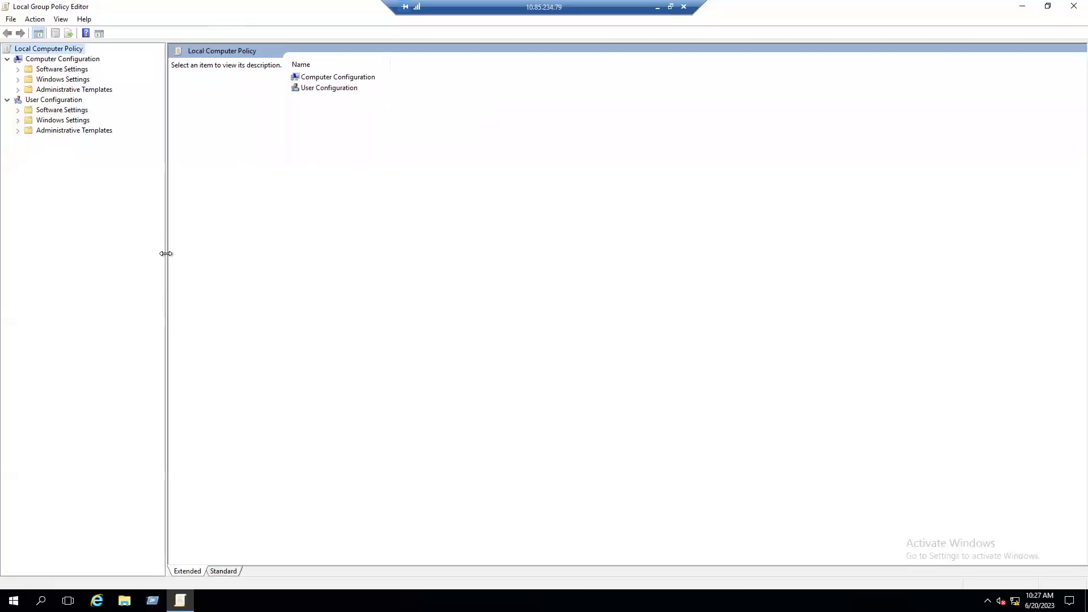
pyautogui.click(46, 60)
pyautogui.click(45, 101)
pyautogui.click(50, 59)
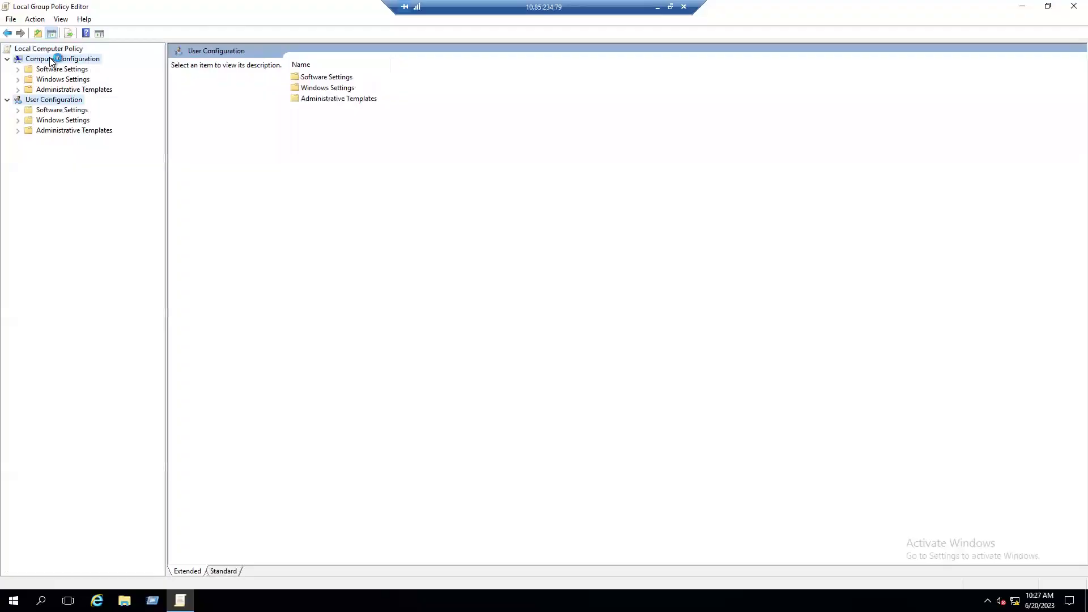
pyautogui.click(52, 89)
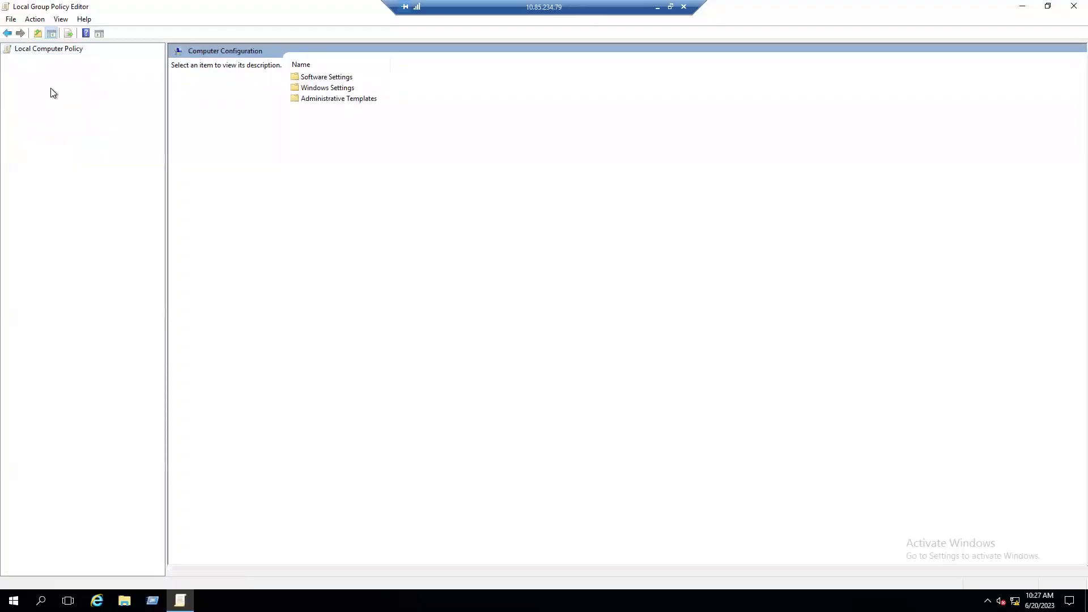
pyautogui.click(18, 90)
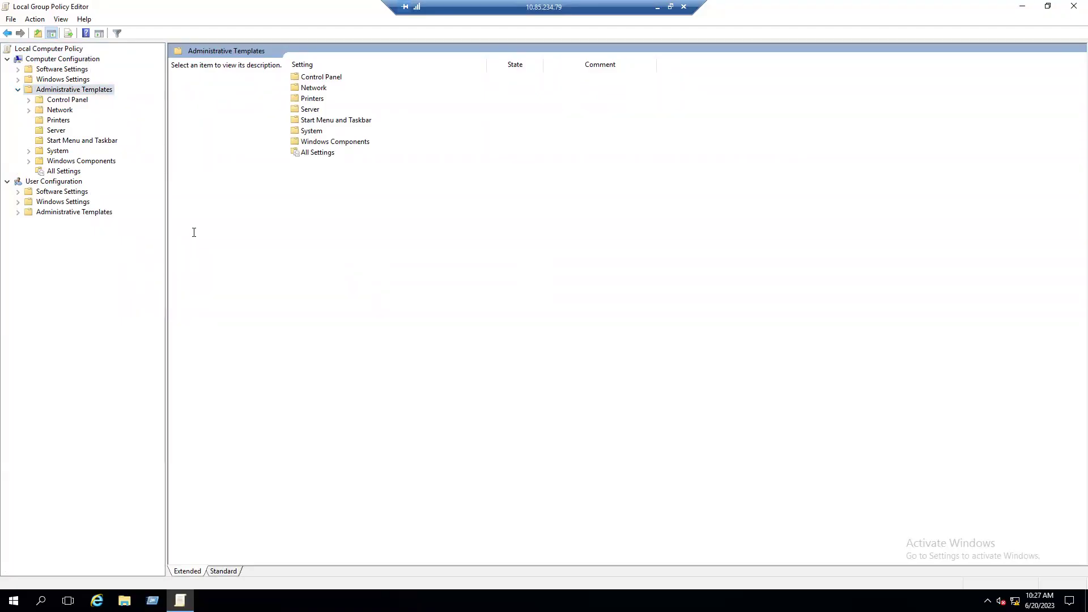
# Expand Windows Components > Remote Desktop Services > Remote Desktop Session Host in the tree
pyautogui.click(65, 163)
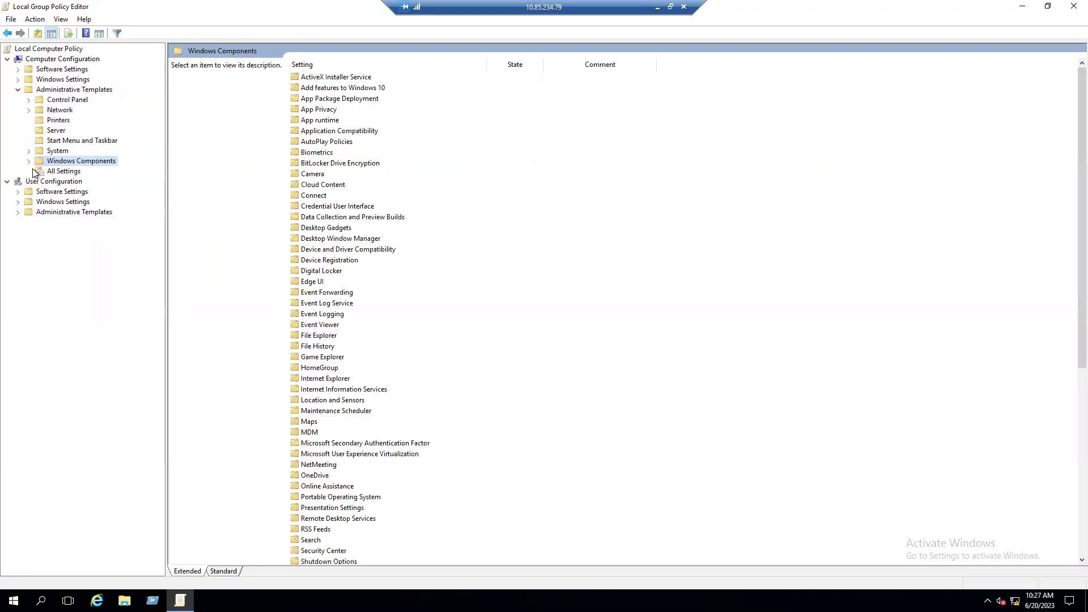
pyautogui.click(31, 159)
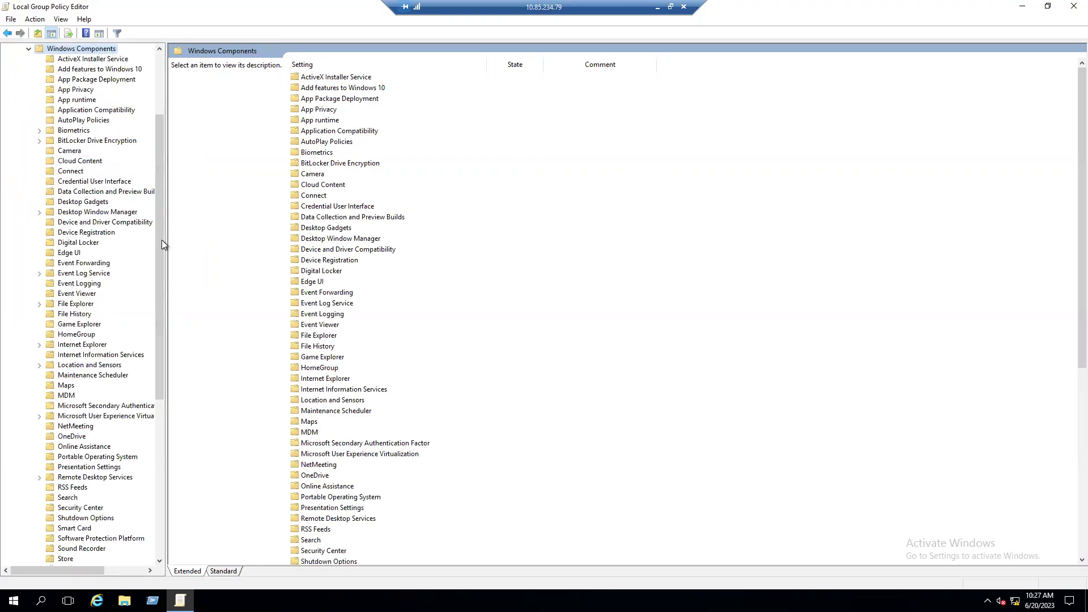
pyautogui.moveTo(161, 233); pyautogui.dragTo(155, 363)
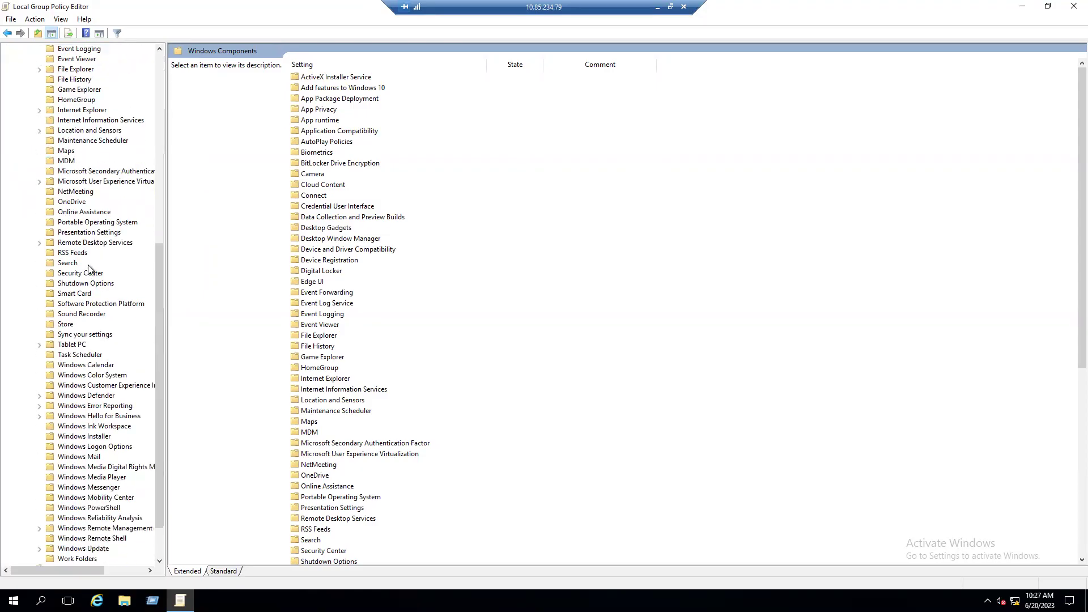
pyautogui.click(87, 243)
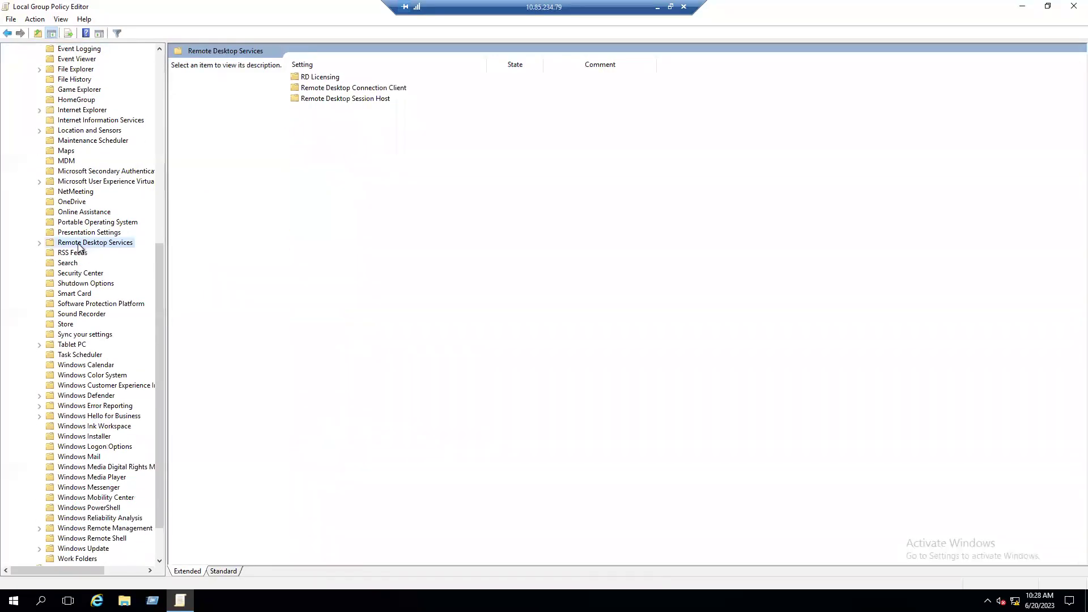
pyautogui.click(40, 243)
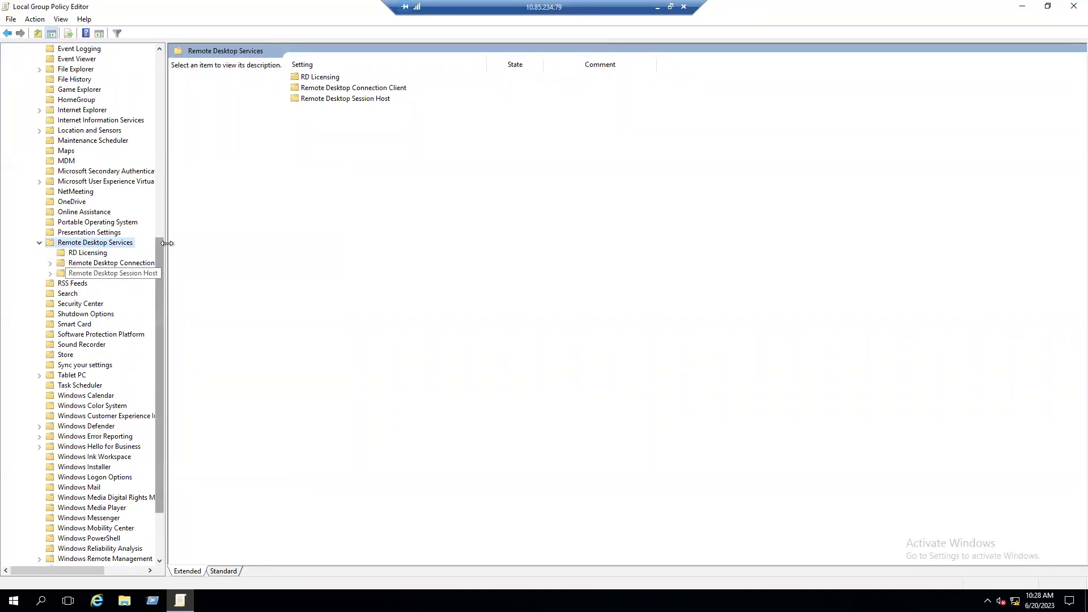
pyautogui.moveTo(167, 241); pyautogui.dragTo(224, 242)
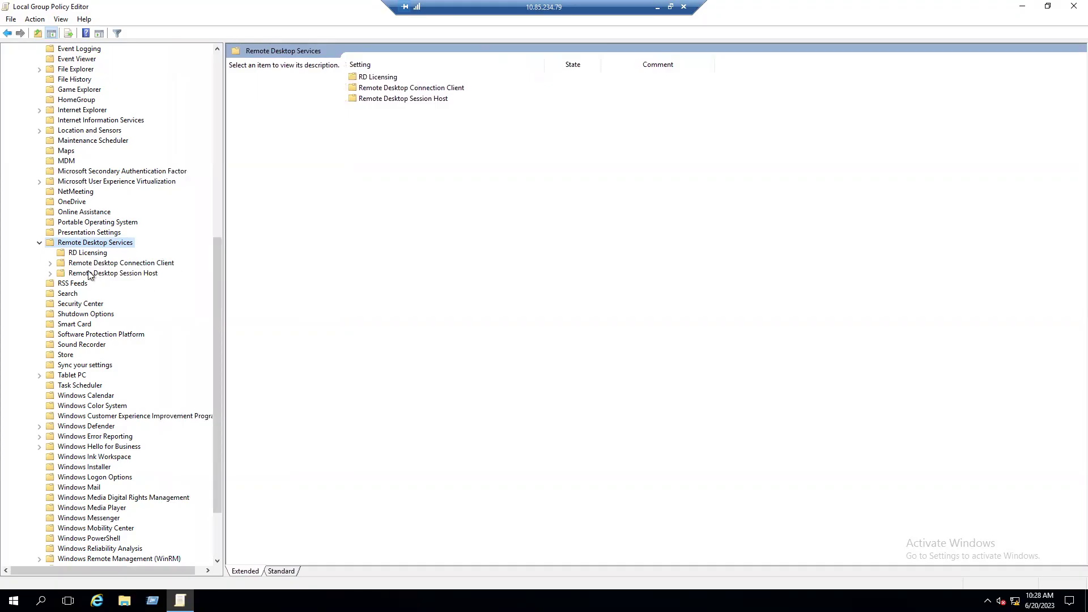
pyautogui.click(120, 274)
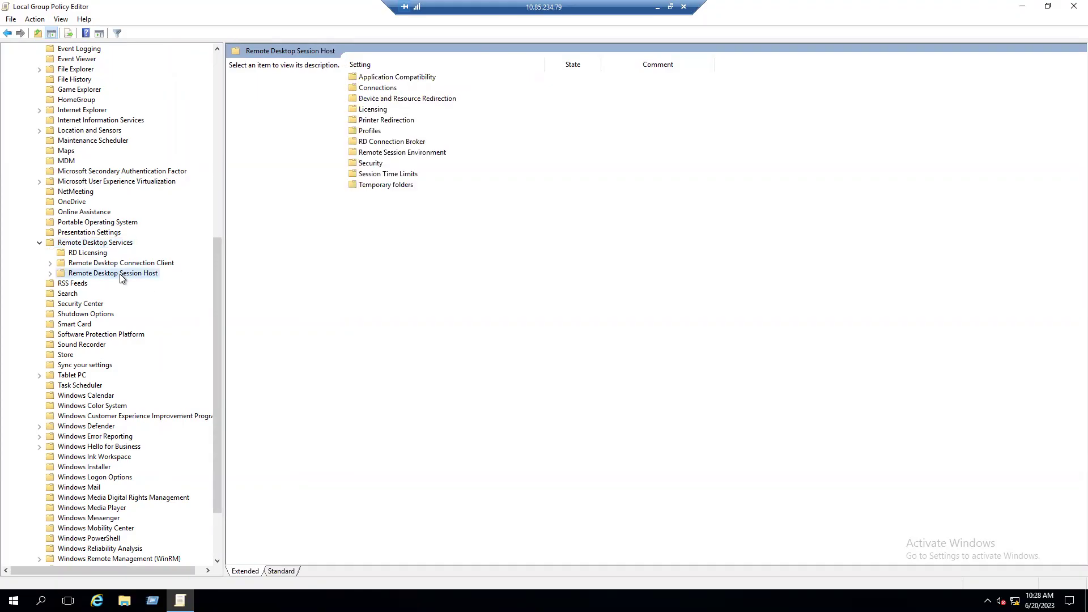
pyautogui.click(50, 273)
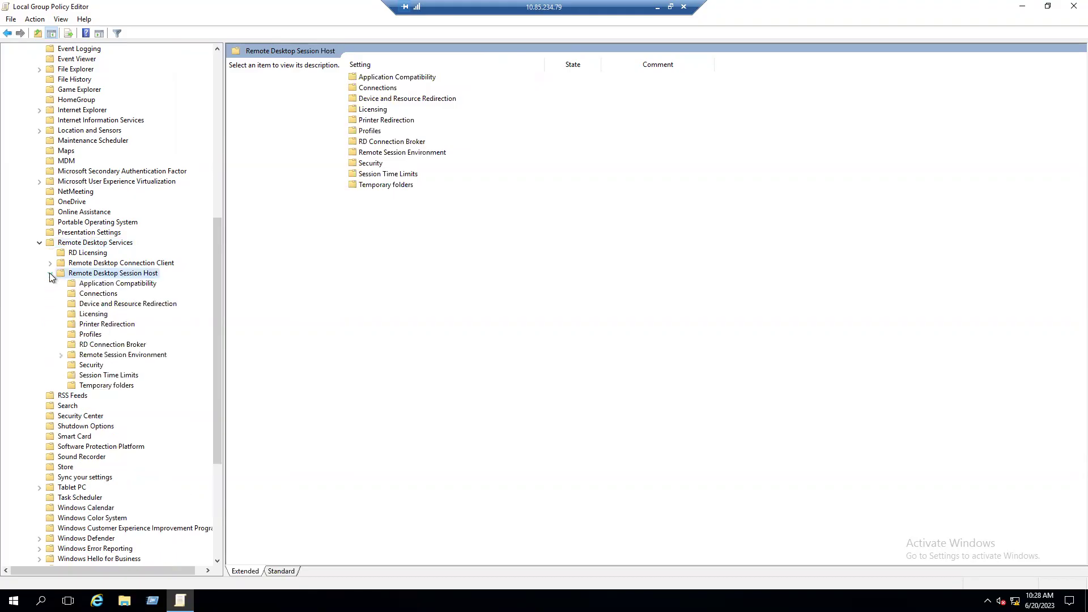
# Show the Connections policies and widen the Setting column so the single-session policy reads fully
pyautogui.click(97, 295)
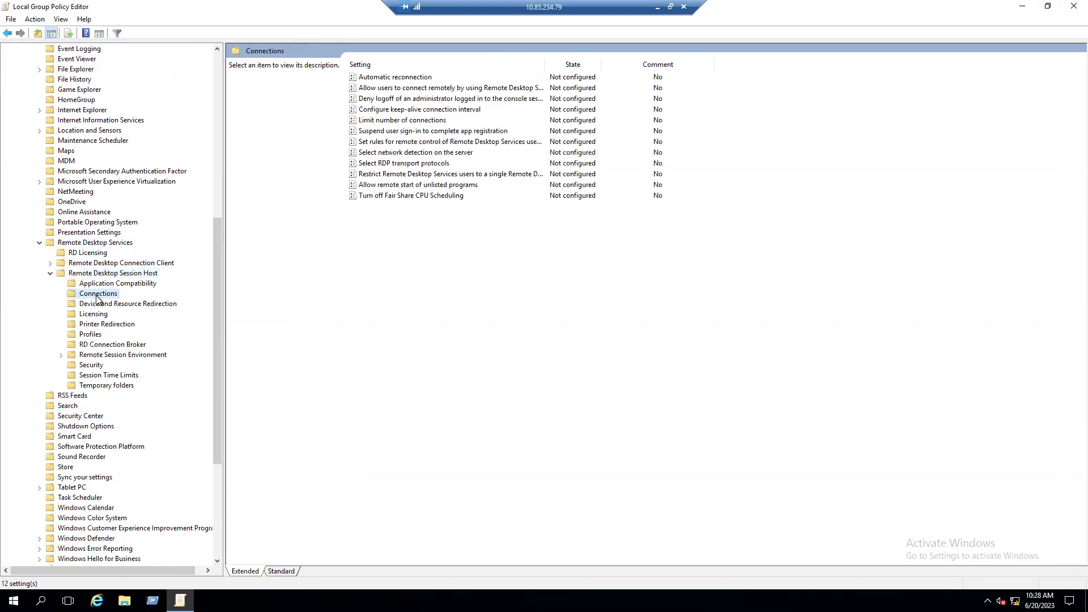
pyautogui.moveTo(218, 250); pyautogui.dragTo(239, 63)
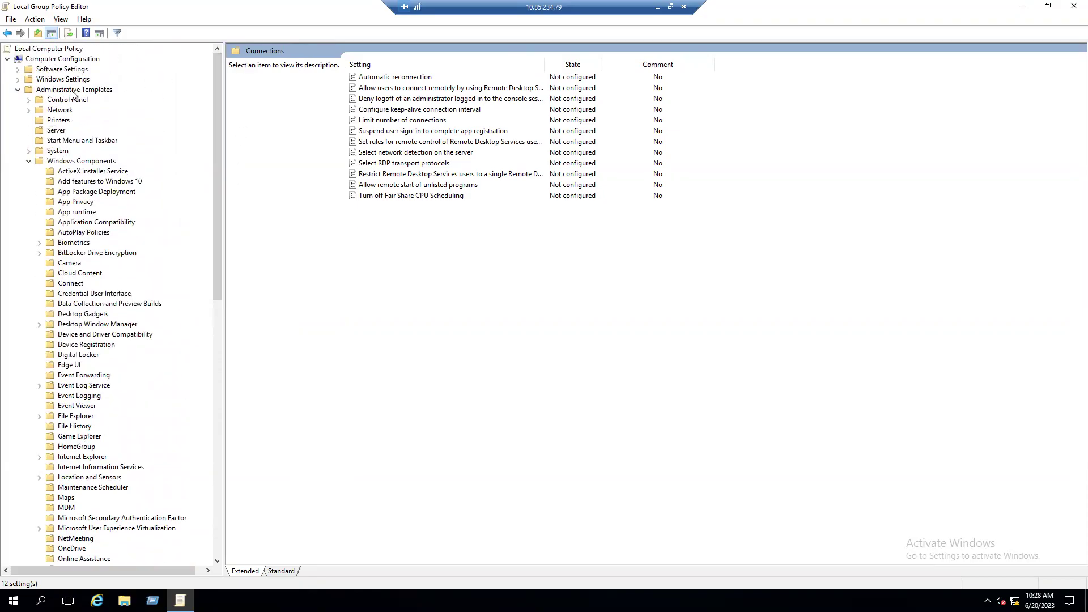
pyautogui.scroll(-3, 131, 269)
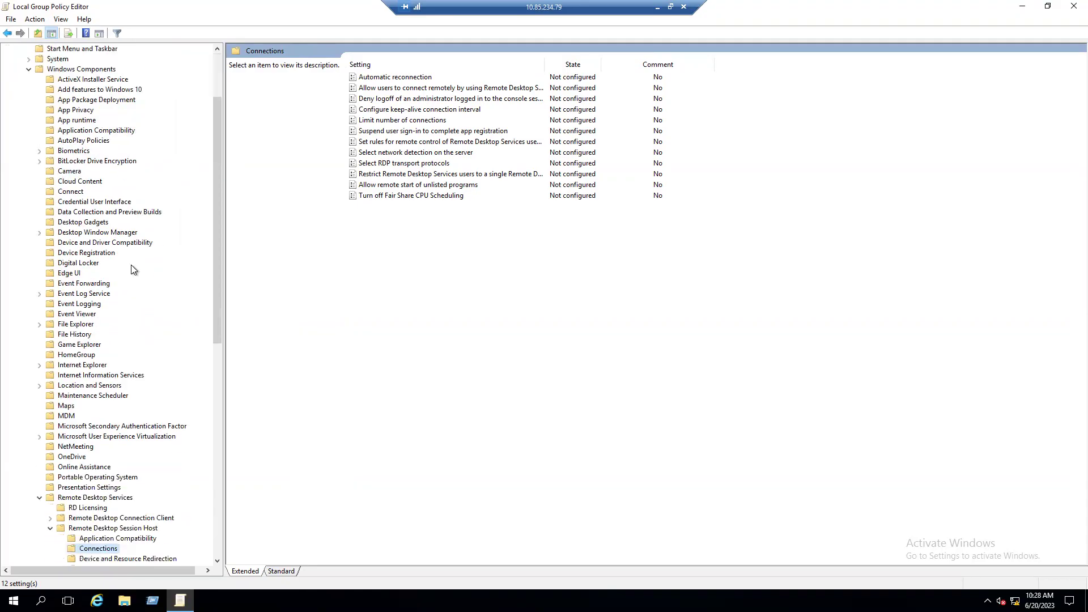
pyautogui.scroll(-5, 131, 269)
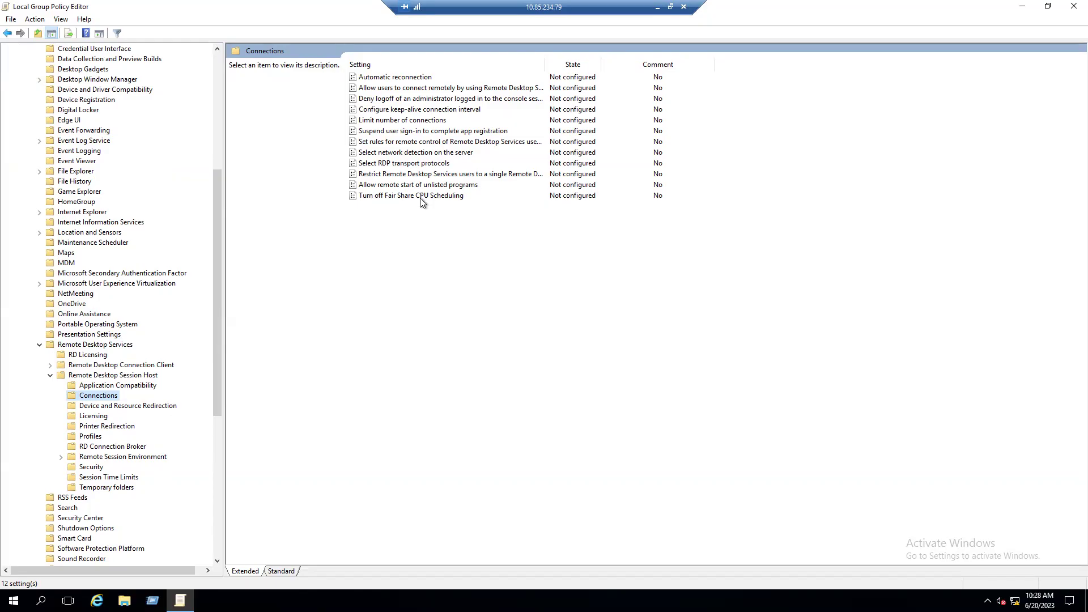
pyautogui.click(439, 177)
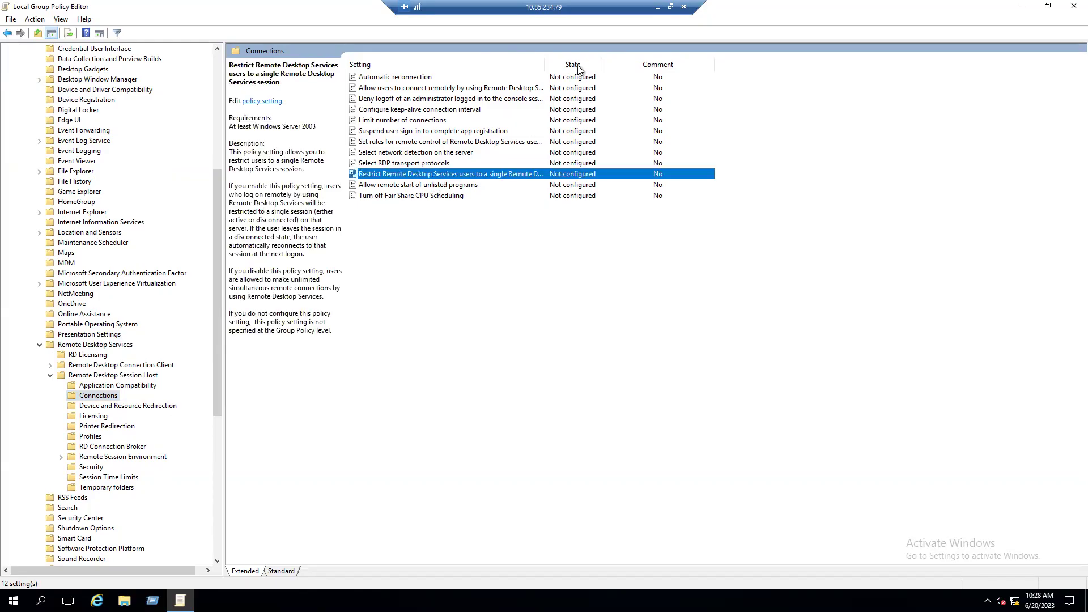
pyautogui.moveTo(545, 64); pyautogui.dragTo(624, 65)
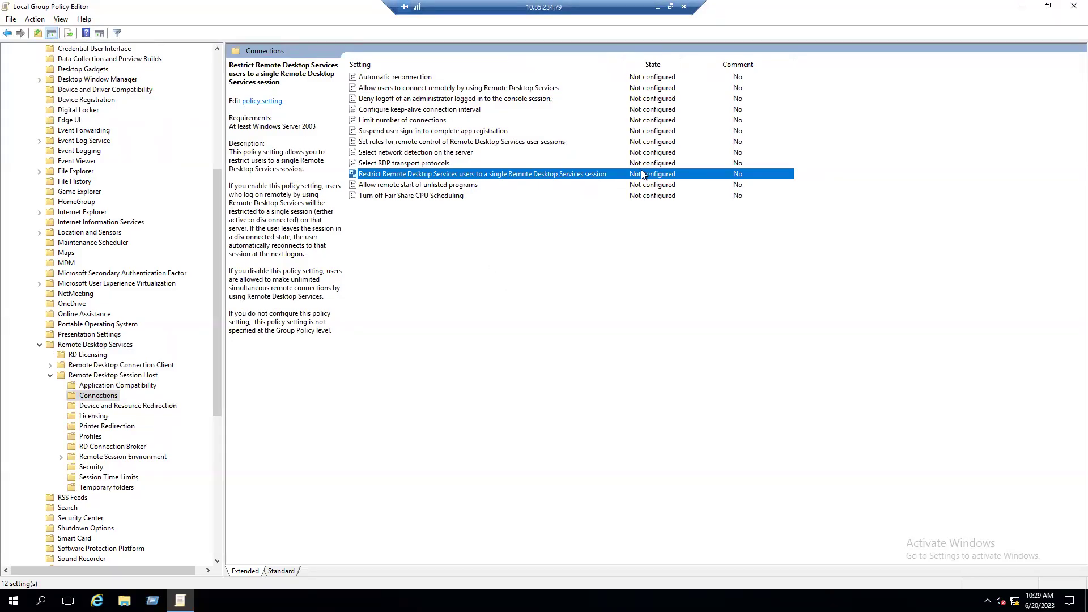
# Set 'Restrict Remote Desktop Services users to a single session' to Disabled and apply it
pyautogui.rightClick(438, 176)
pyautogui.click(460, 183)
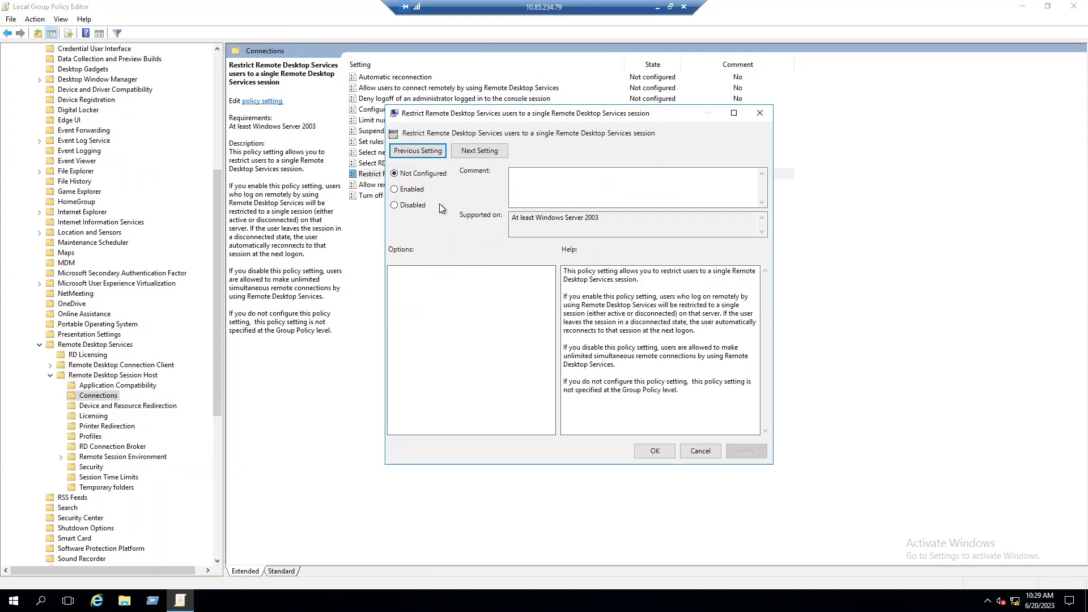
pyautogui.click(413, 207)
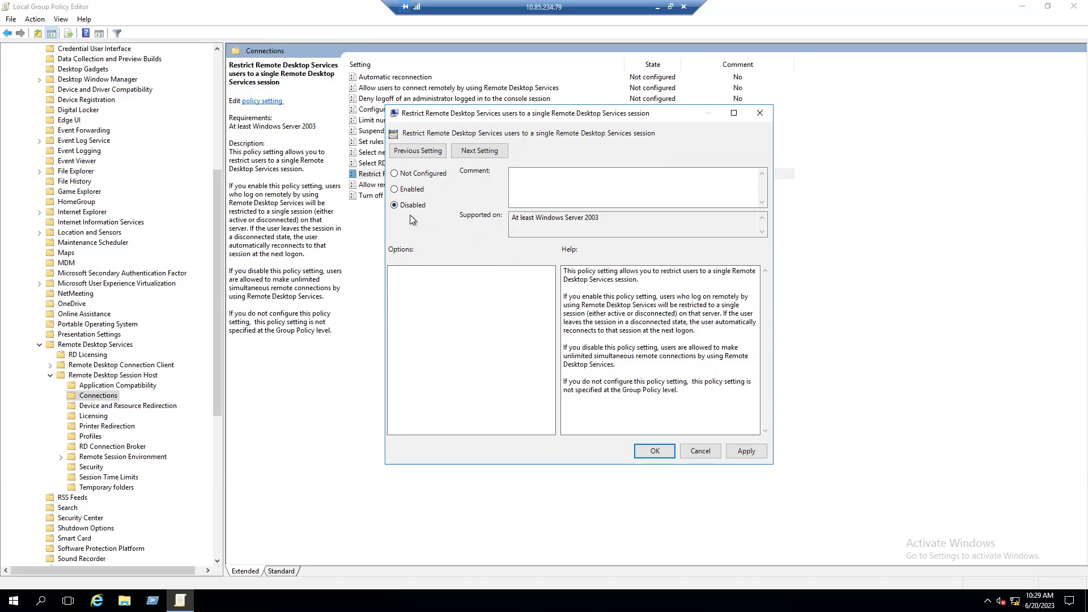
pyautogui.click(748, 450)
pyautogui.click(665, 452)
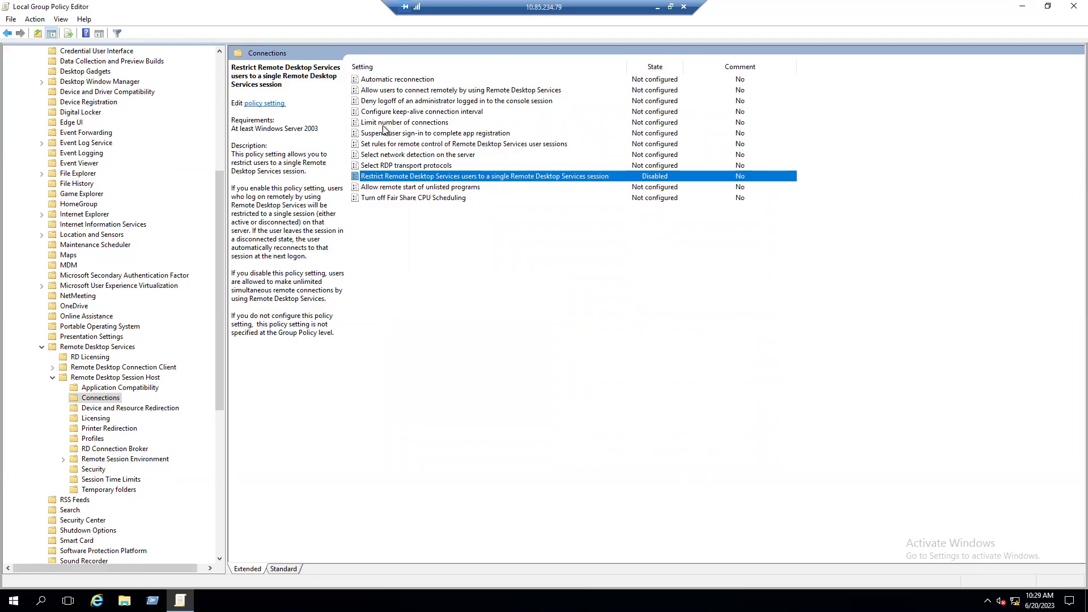
# Enable Limit number of connections with RD Maximum Connections set to 100 and apply it
pyautogui.click(445, 114)
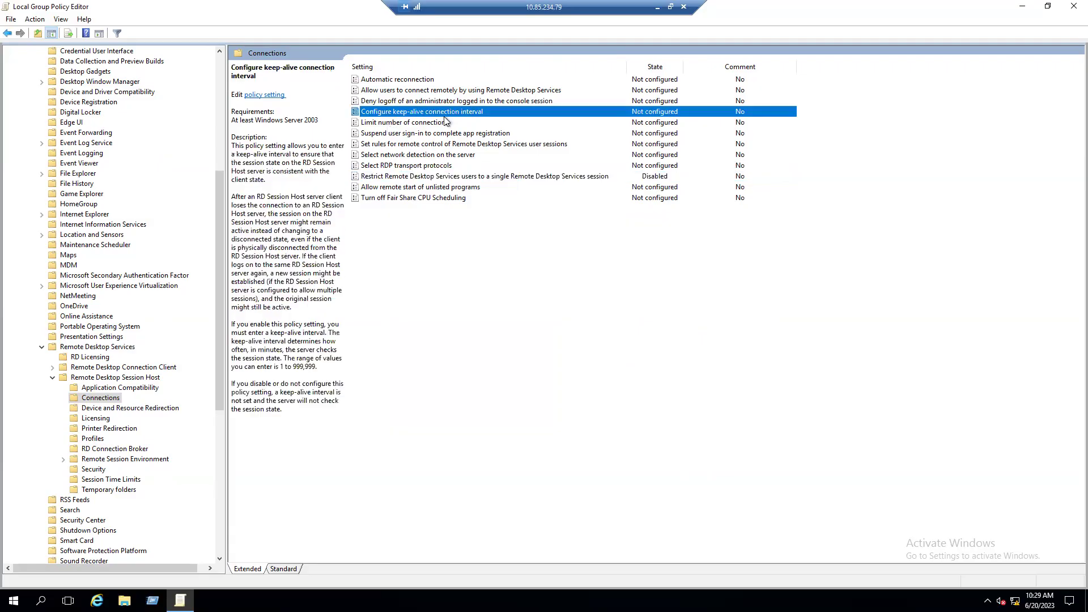
pyautogui.click(427, 124)
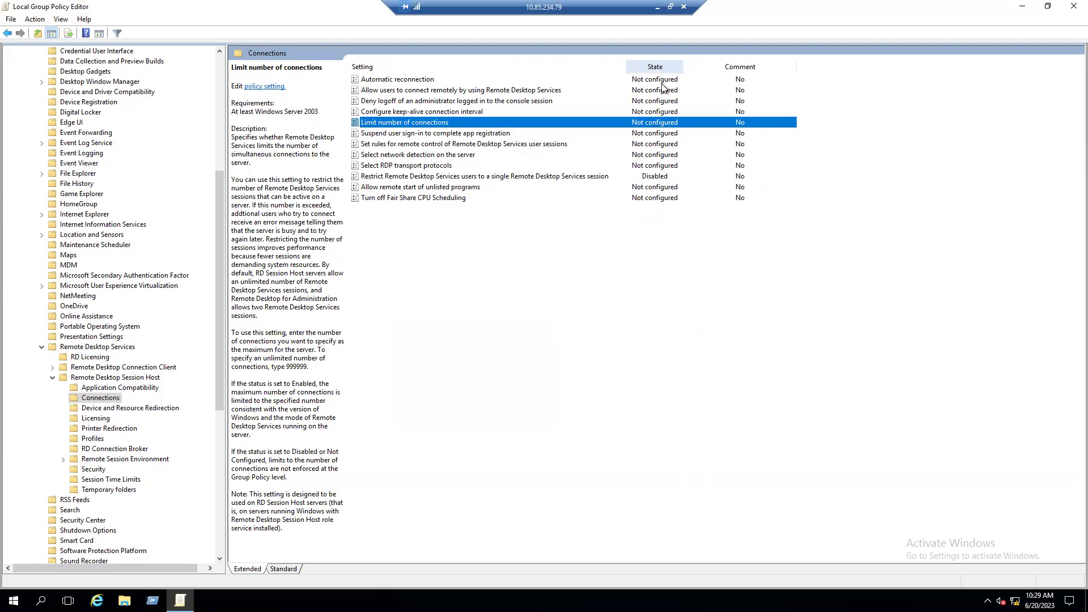
pyautogui.doubleClick(448, 125)
pyautogui.moveTo(225, 39); pyautogui.dragTo(550, 98)
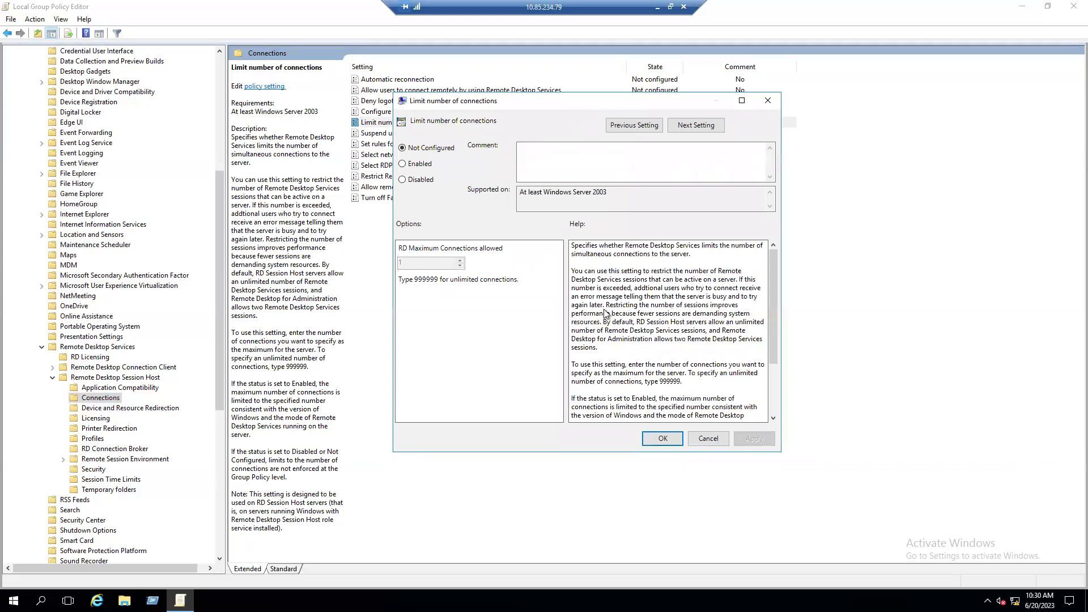
pyautogui.click(426, 170)
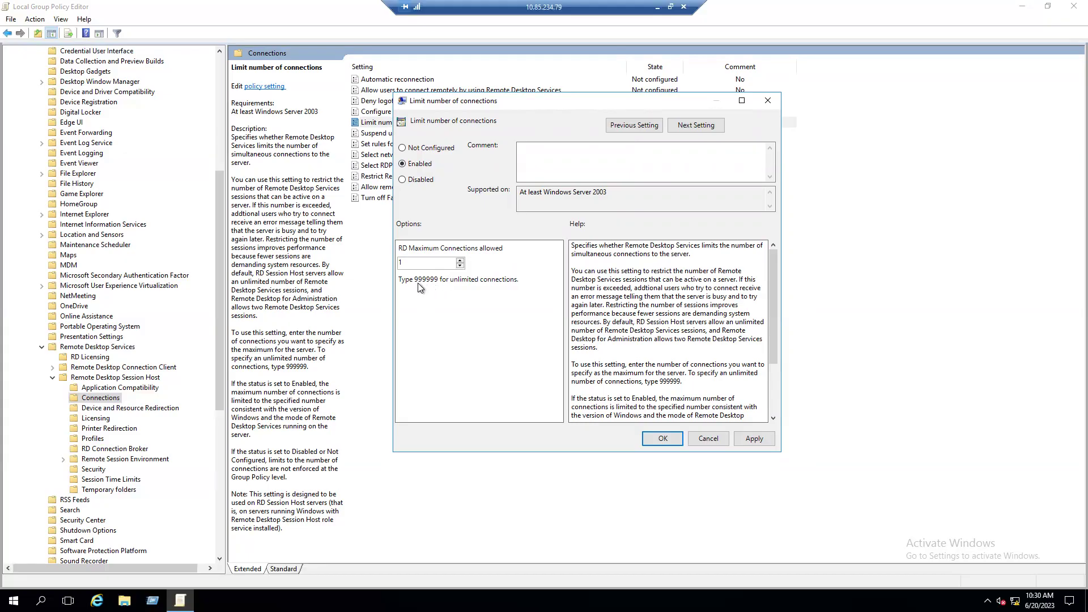
pyautogui.click(461, 260)
pyautogui.click(461, 261)
pyautogui.write('1')
pyautogui.click(753, 439)
pyautogui.click(671, 437)
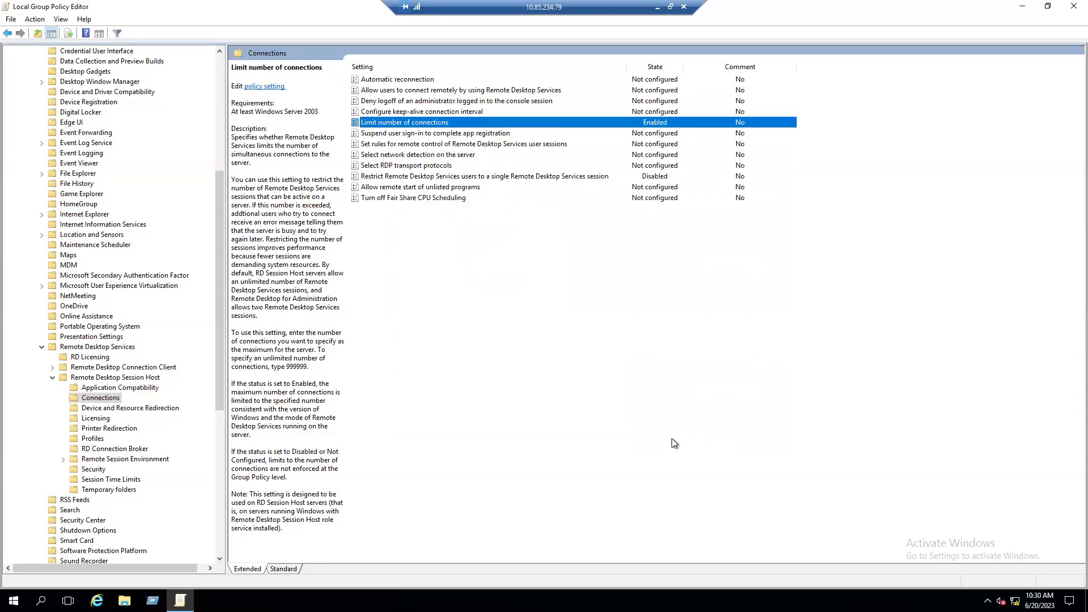
# Recheck the single-session policy and the 100-connection limit, then close the Group Policy Editor
pyautogui.click(464, 178)
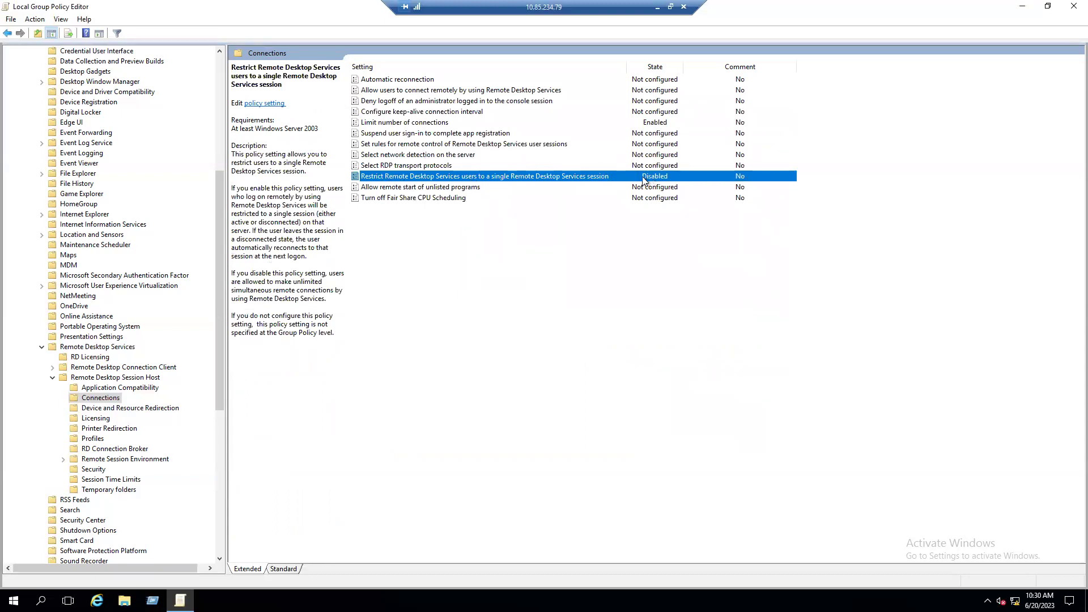
pyautogui.click(409, 125)
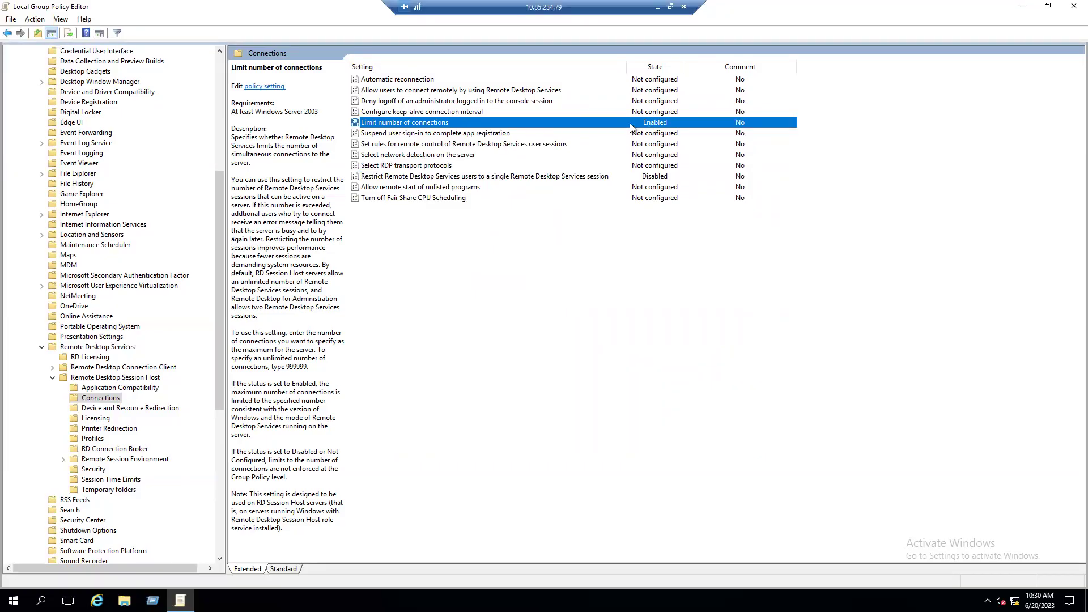
pyautogui.doubleClick(629, 122)
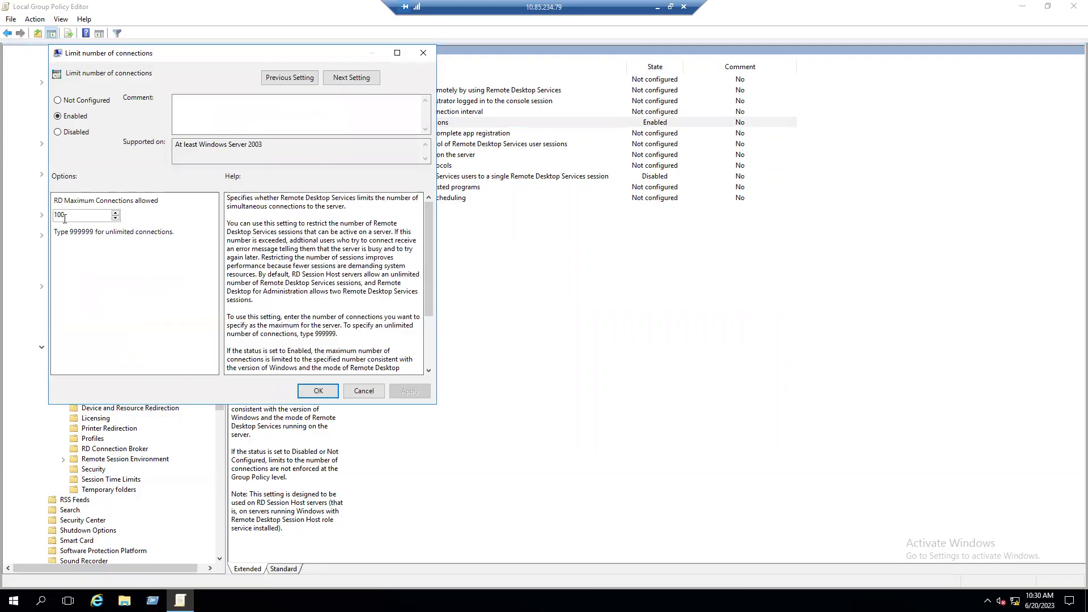
pyautogui.click(318, 391)
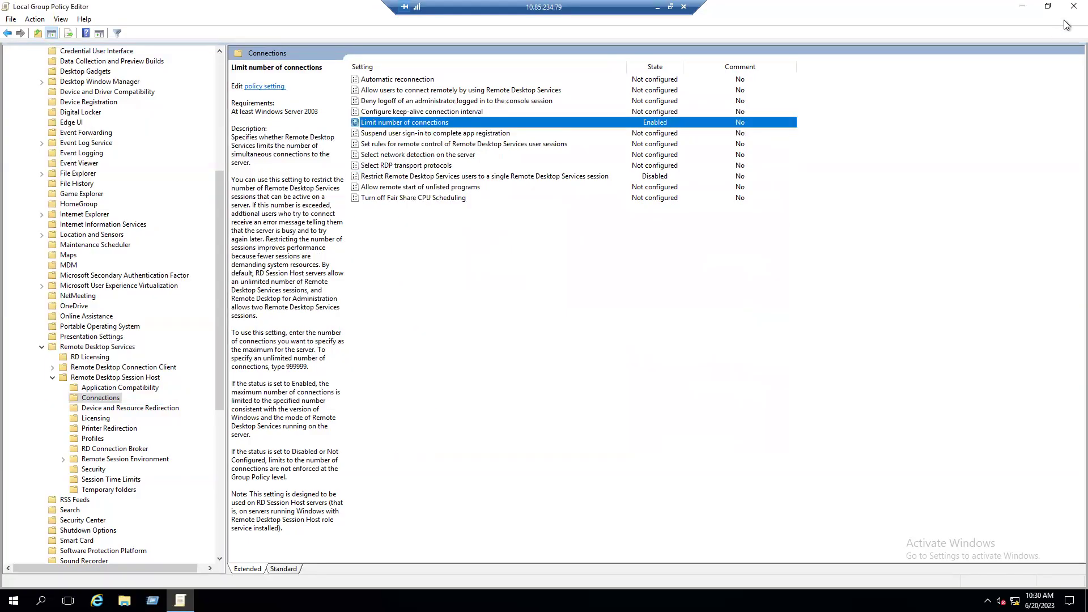
pyautogui.click(1070, 6)
# Run lusrmgr.msc, inspect the Administrator, admin1 and admin2 accounts under Users, then close it
pyautogui.press('super+r')
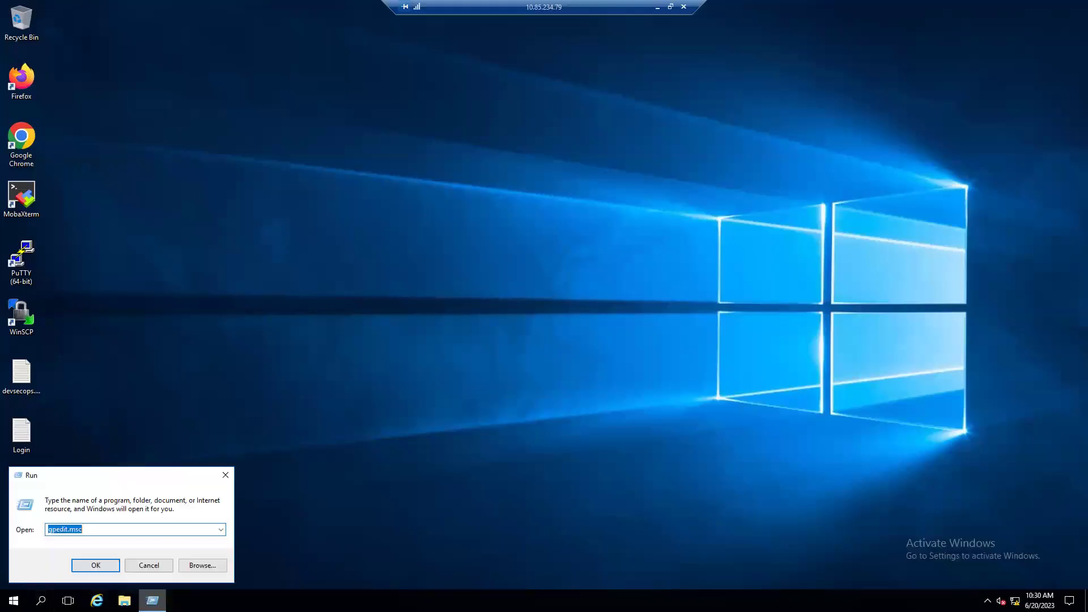
pyautogui.write('lusrmgr.msc')
pyautogui.press('Return')
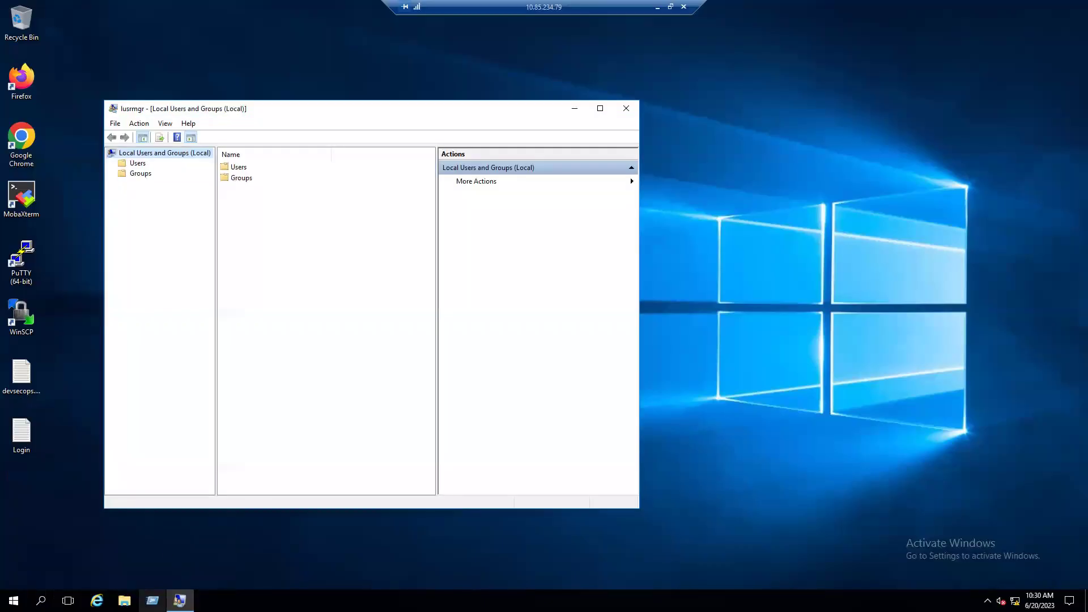
pyautogui.click(137, 163)
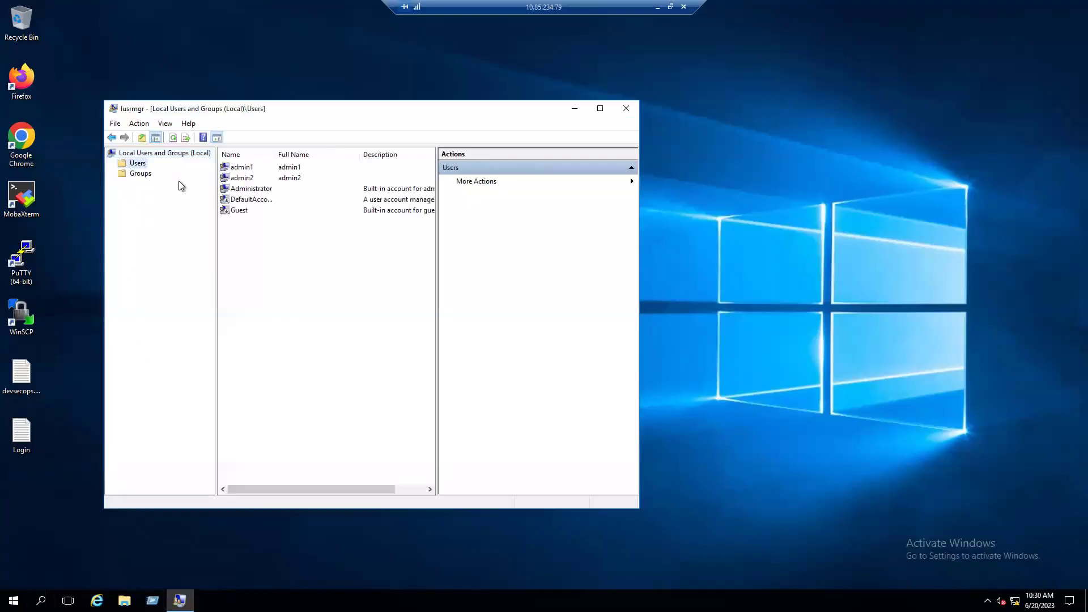
pyautogui.click(250, 189)
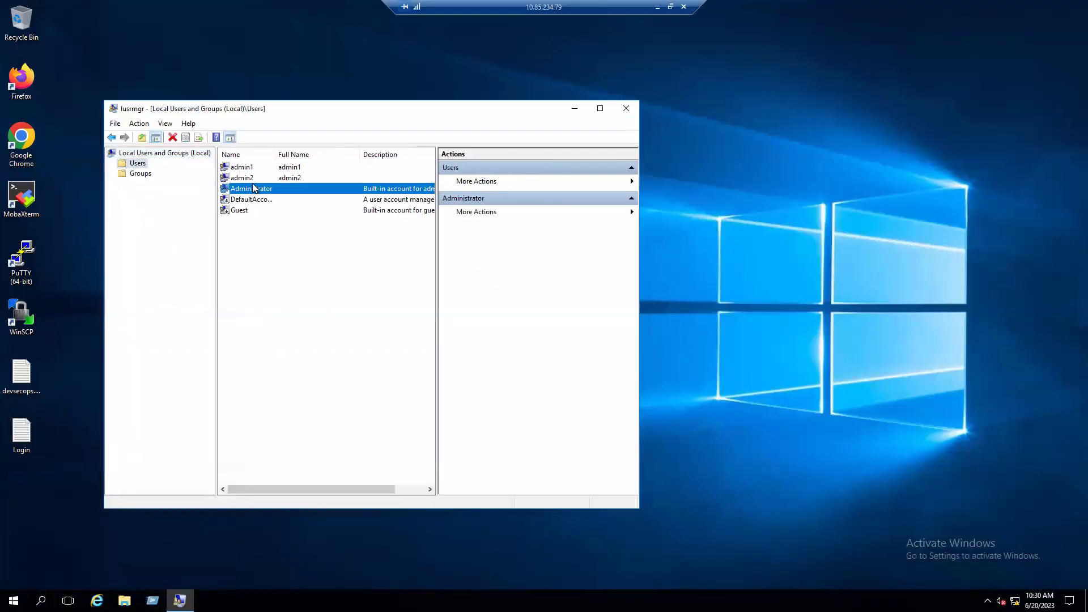
pyautogui.click(249, 168)
pyautogui.click(250, 178)
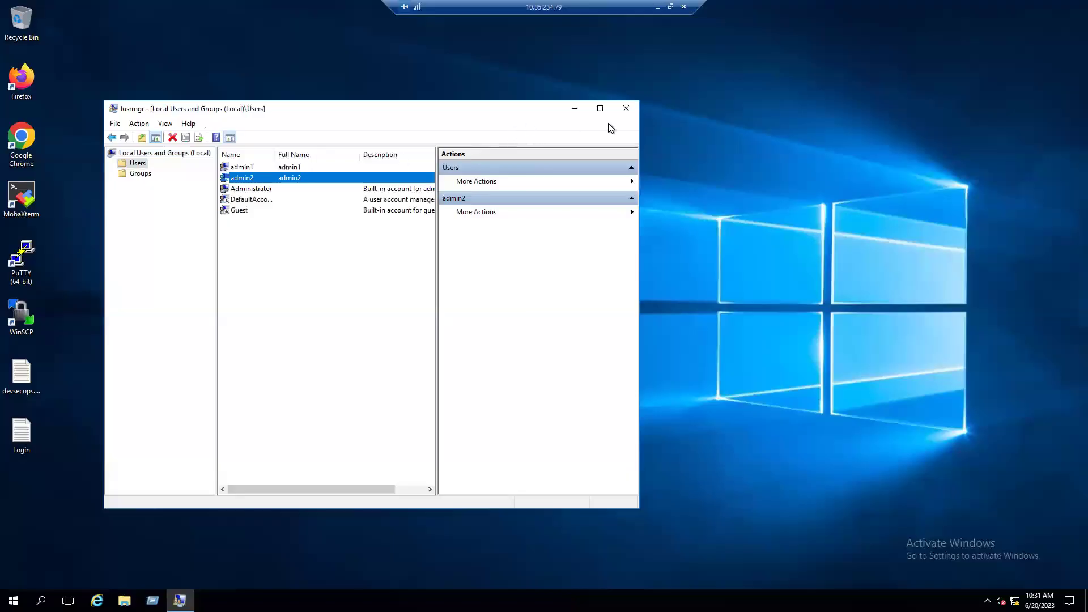
pyautogui.click(625, 109)
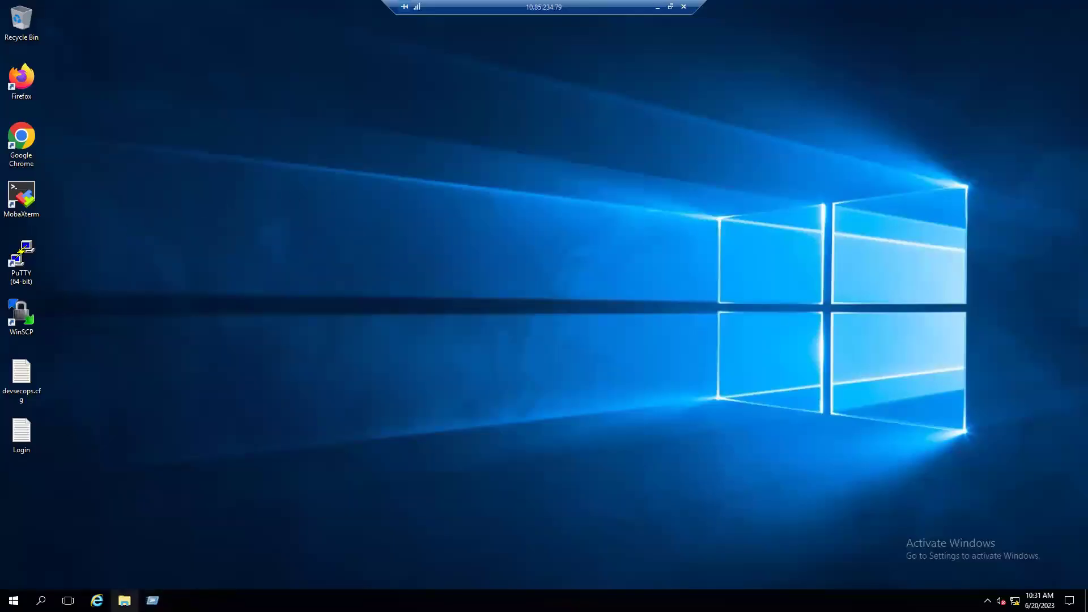
# View This PC's system properties showing Windows Server 2016 Standard, then close the window
pyautogui.click(124, 600)
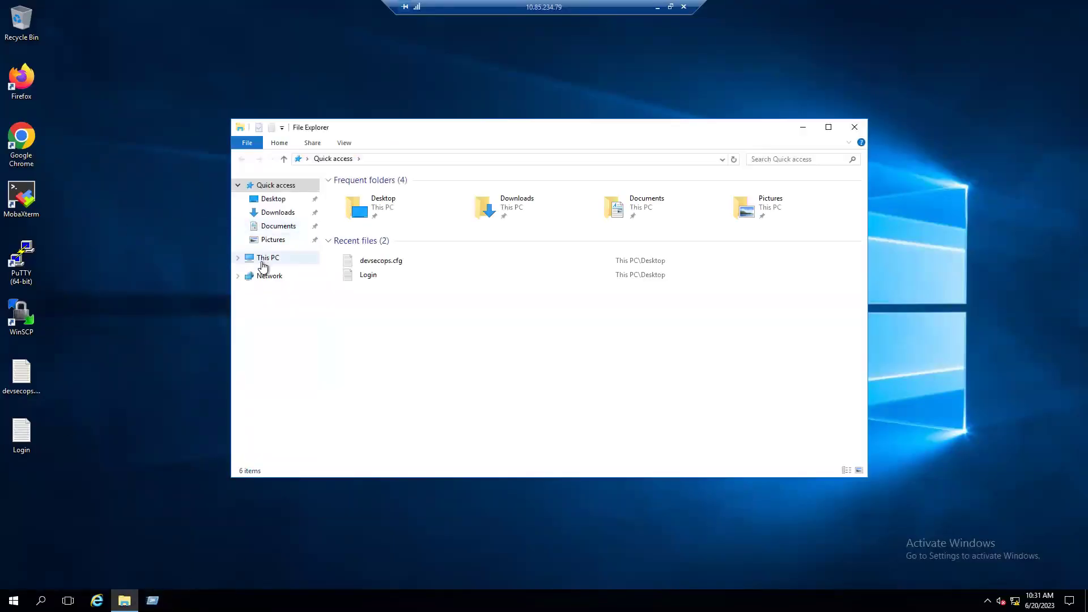
pyautogui.rightClick(264, 259)
pyautogui.click(303, 406)
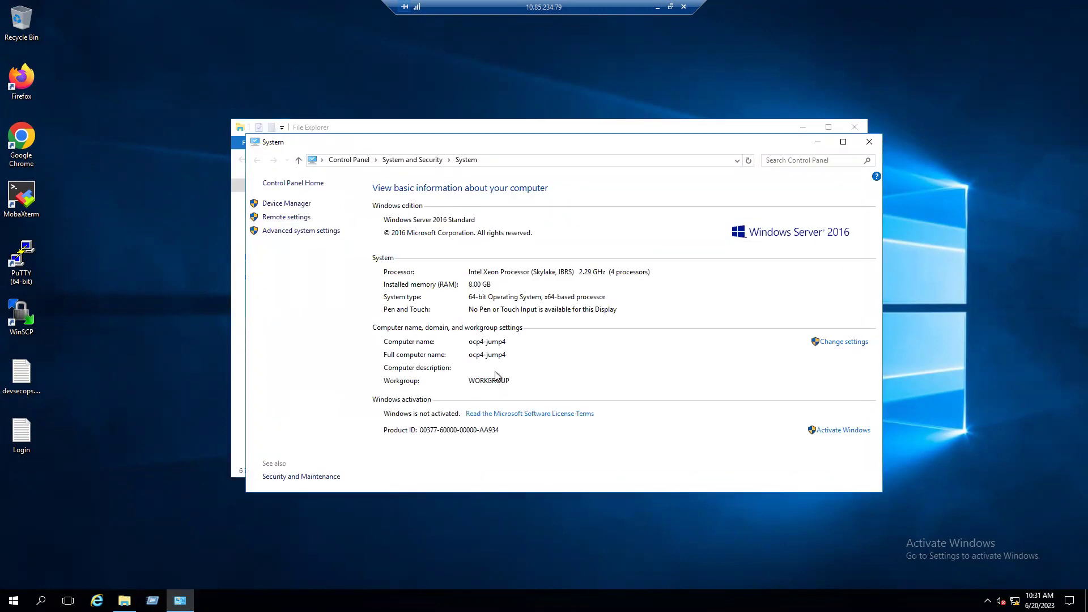
pyautogui.click(869, 142)
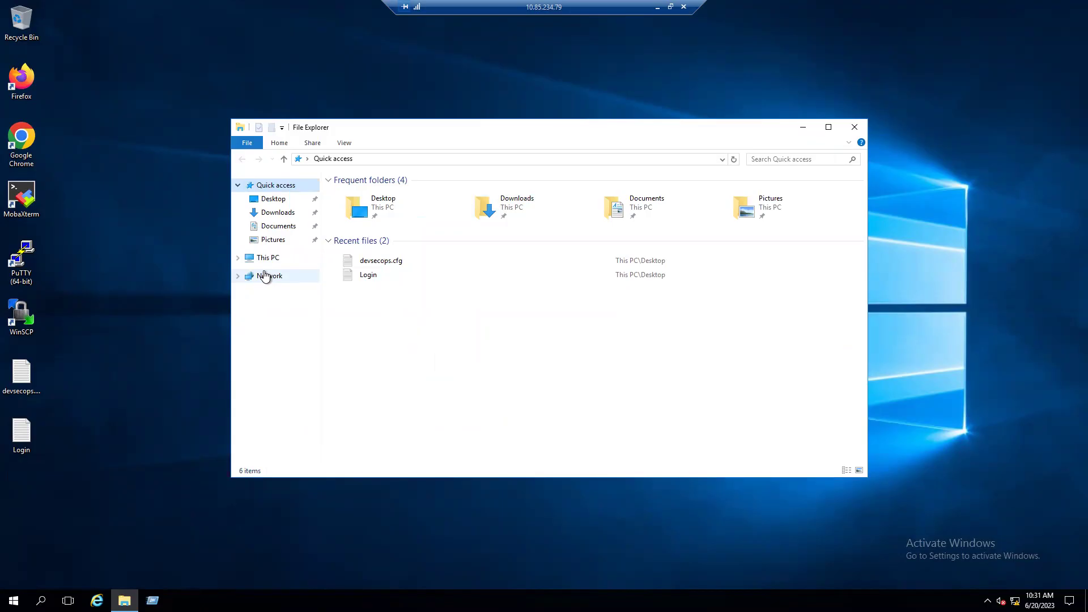
# Run whoami in a Command Prompt to confirm the session account is admin1
pyautogui.click(153, 599)
pyautogui.write('cmd')
pyautogui.press('Return')
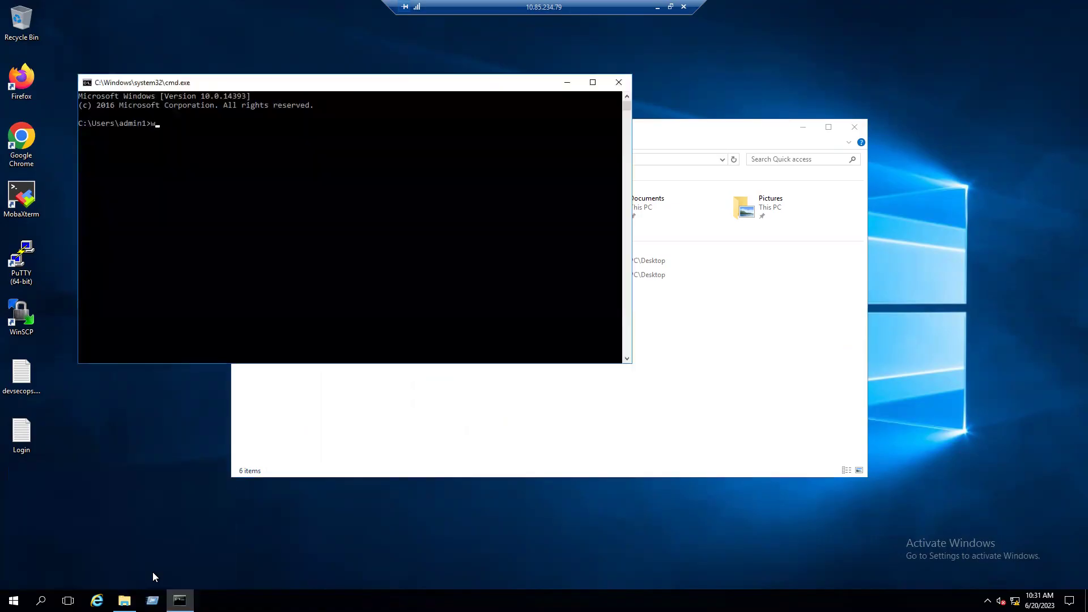
pyautogui.write('whoami')
pyautogui.press('Return')
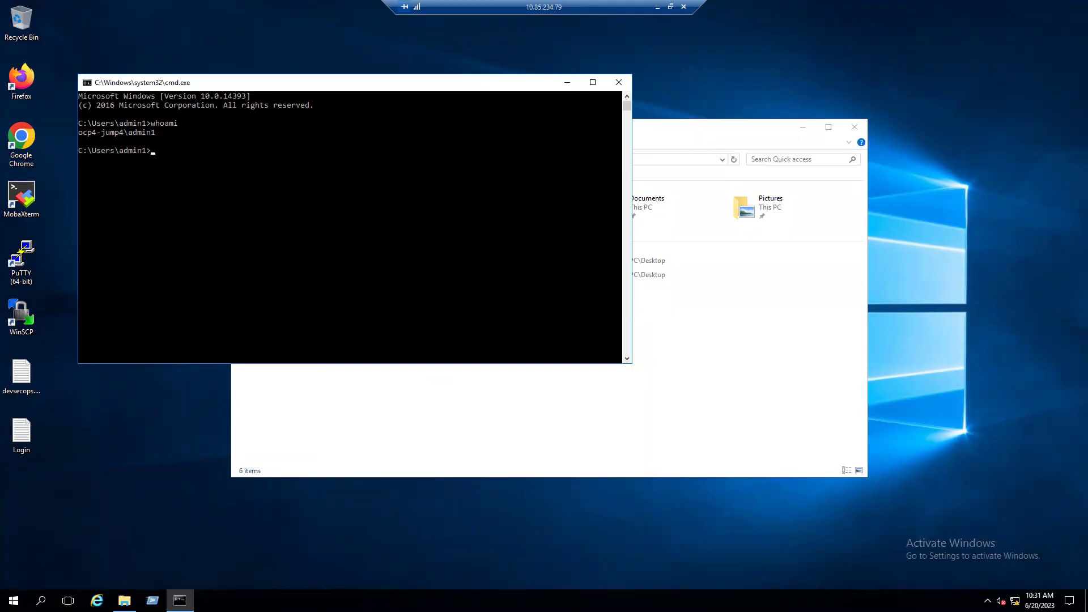
# Check Task Manager's Users tab showing admin1 and a disconnected Administrator, then minimize it
pyautogui.rightClick(523, 601)
pyautogui.click(567, 546)
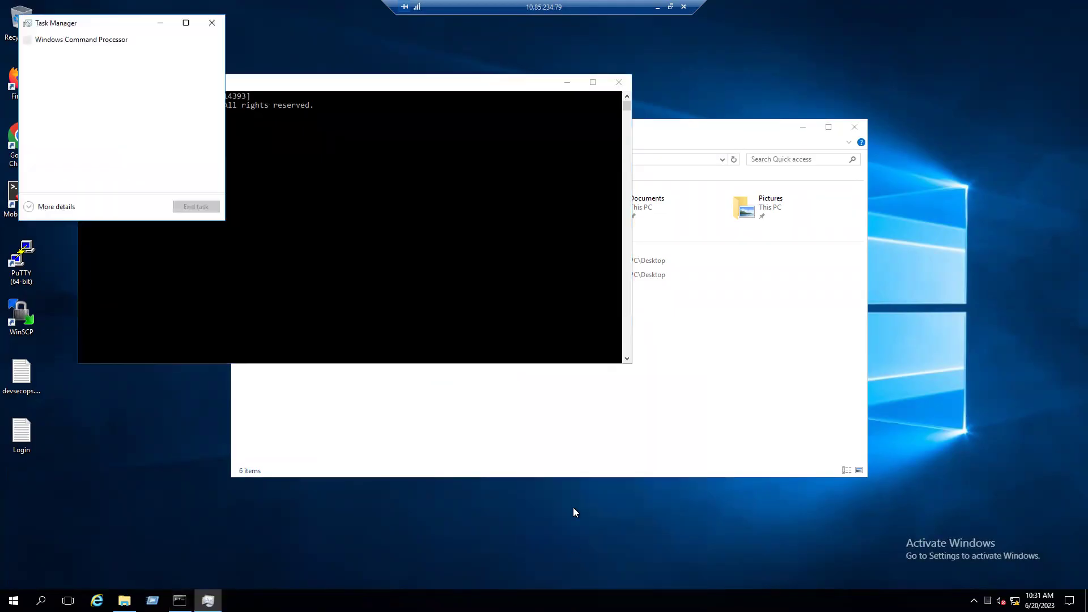
pyautogui.moveTo(122, 26); pyautogui.dragTo(494, 135)
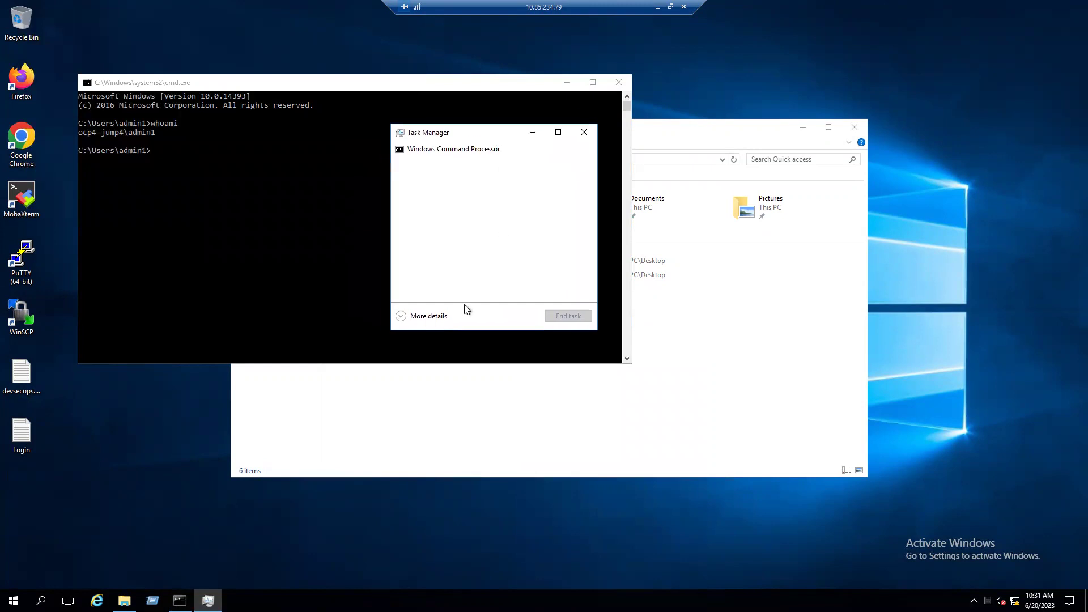
pyautogui.click(409, 320)
pyautogui.click(484, 160)
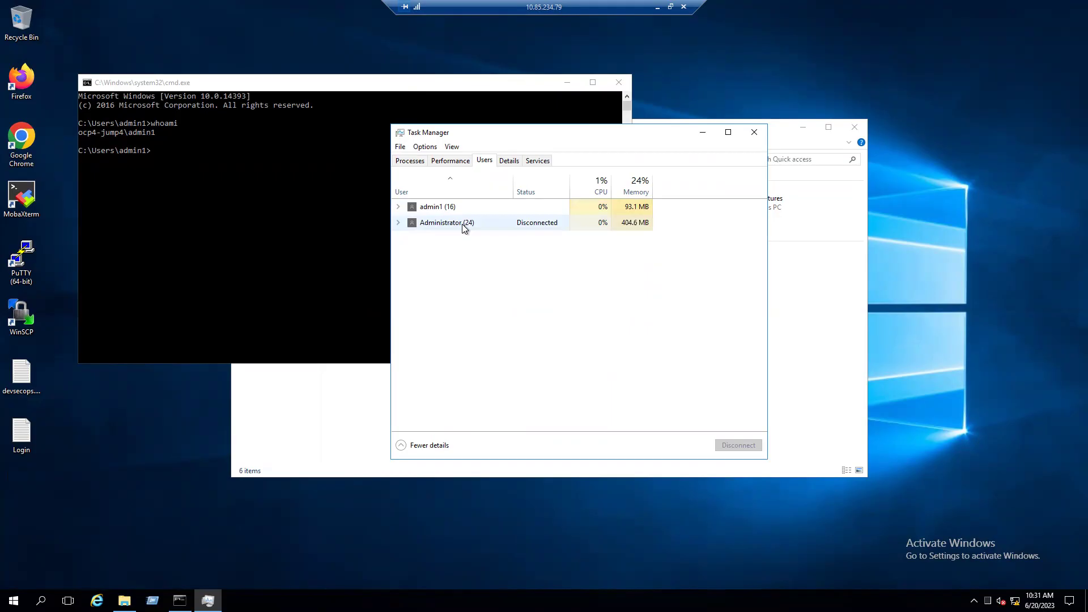
pyautogui.click(702, 133)
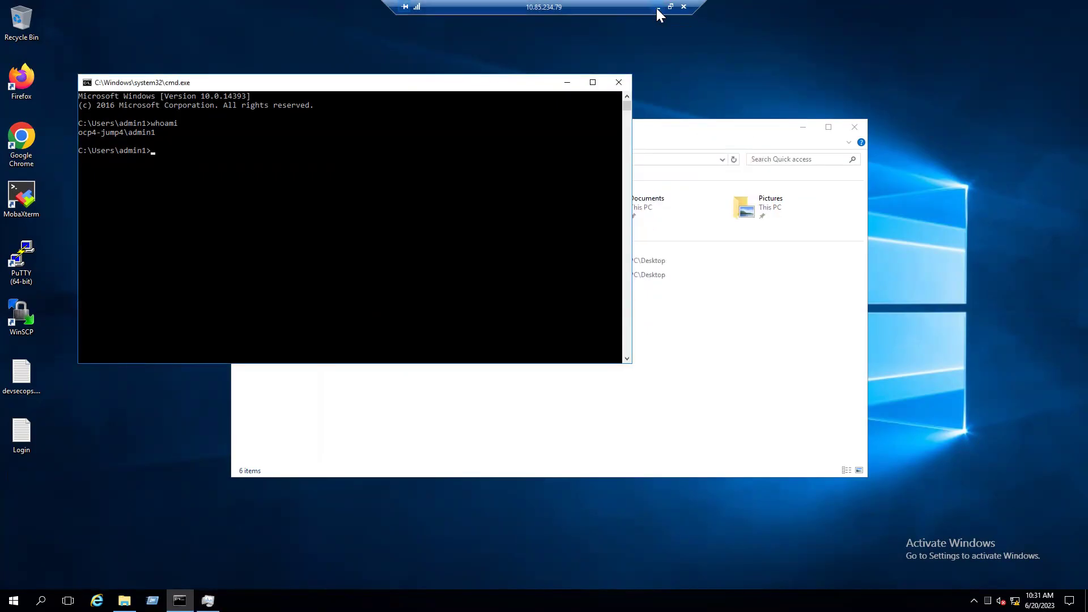
# Minimize the current remote session and start a trusted connection to 10.85.234.79
pyautogui.click(656, 8)
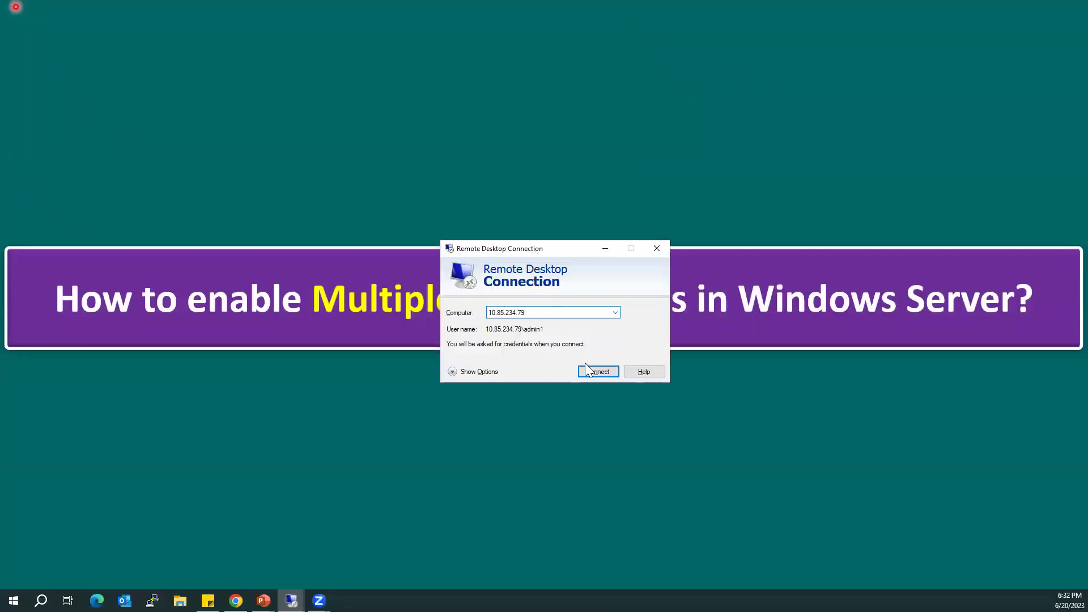
pyautogui.click(596, 371)
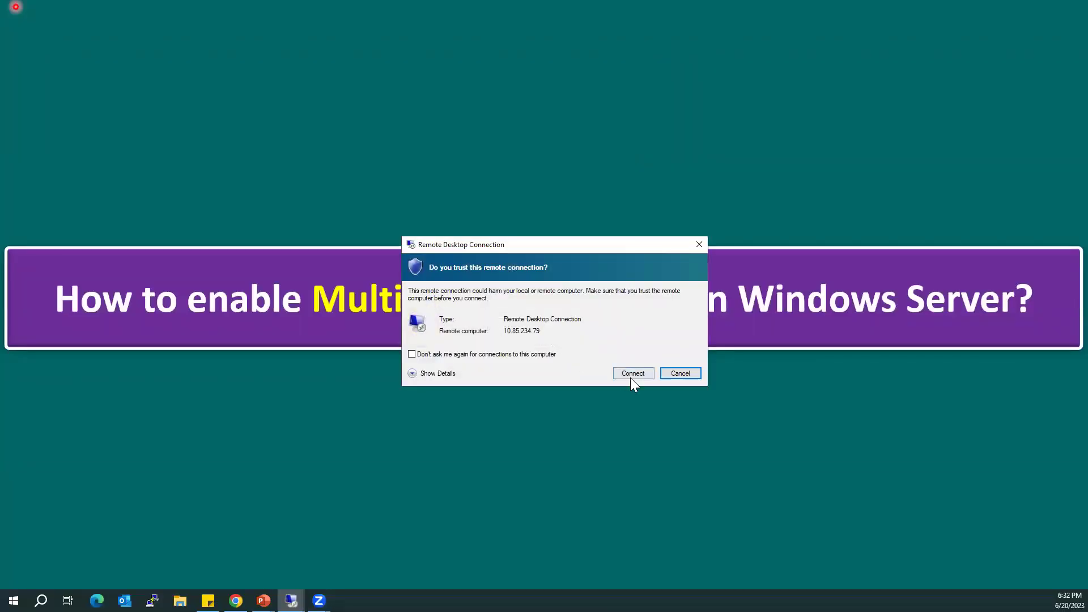
pyautogui.click(631, 378)
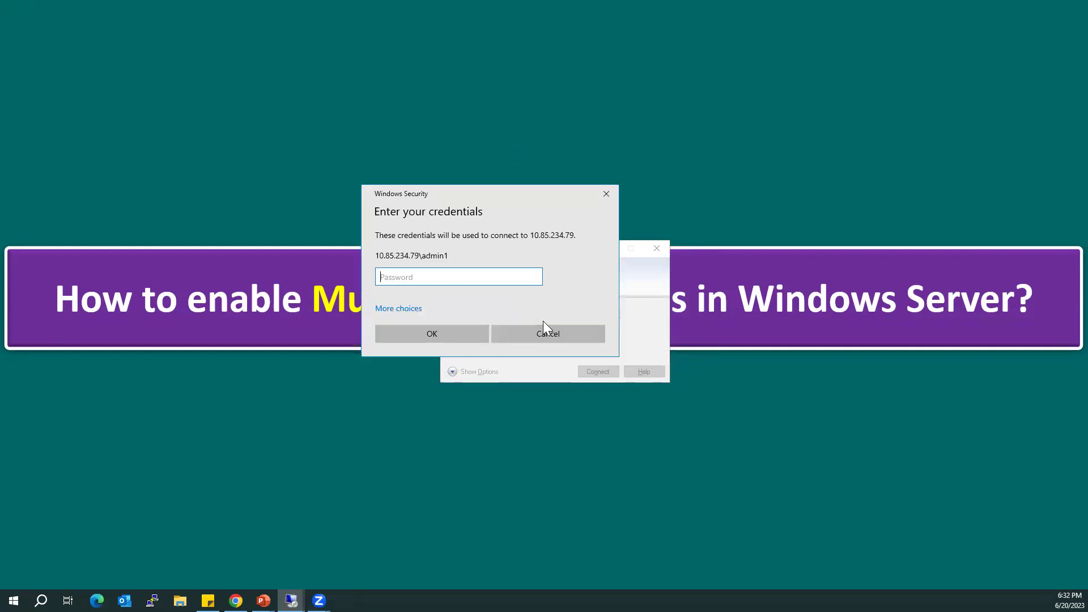
# Sign in with a different account as admin2, entering its password
pyautogui.click(399, 309)
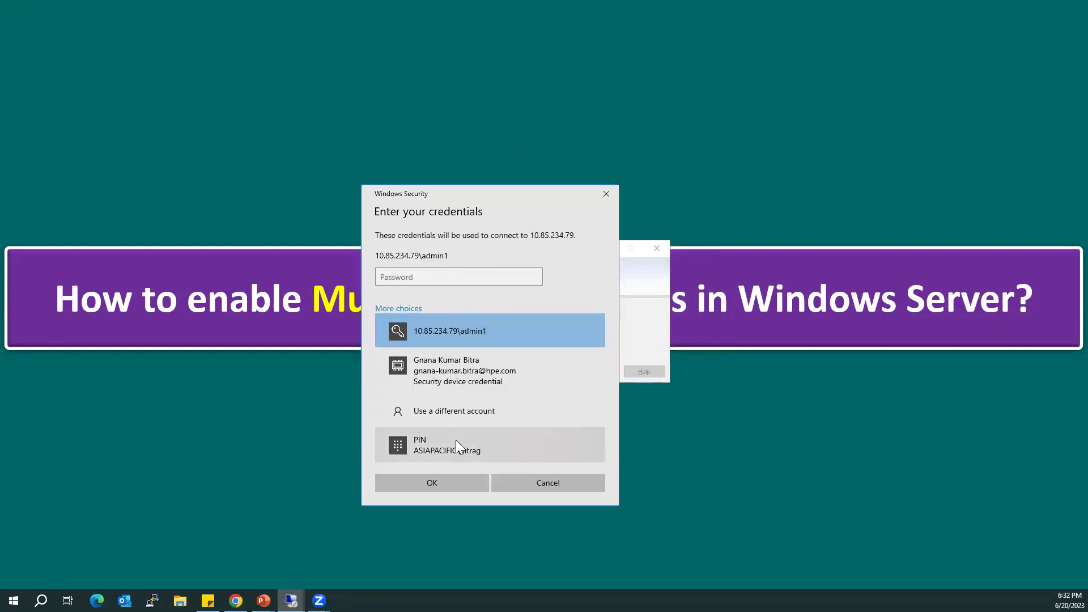
pyautogui.click(474, 408)
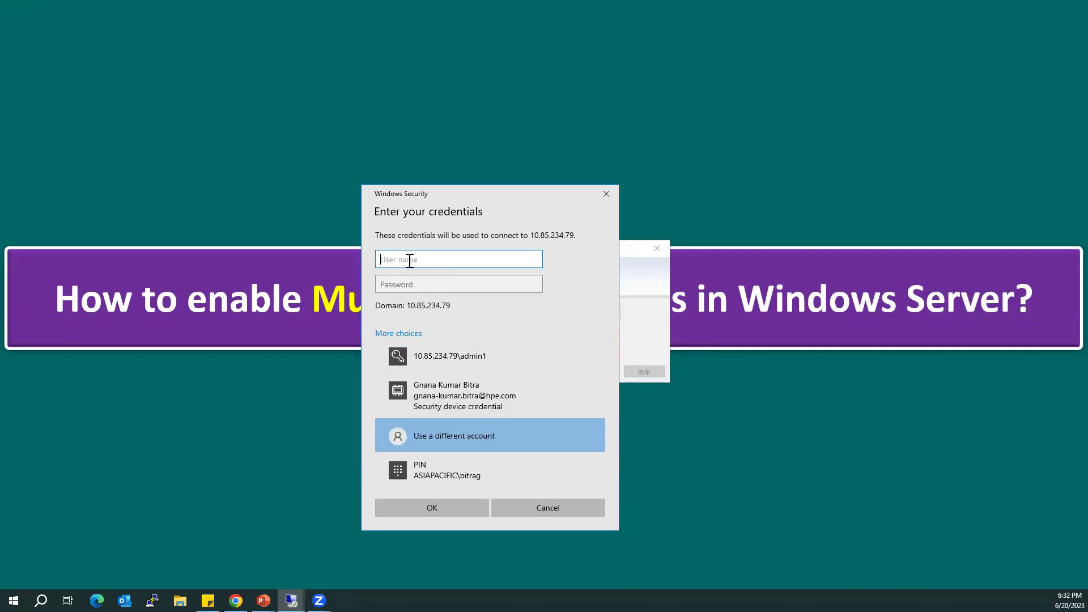
pyautogui.write('admin')
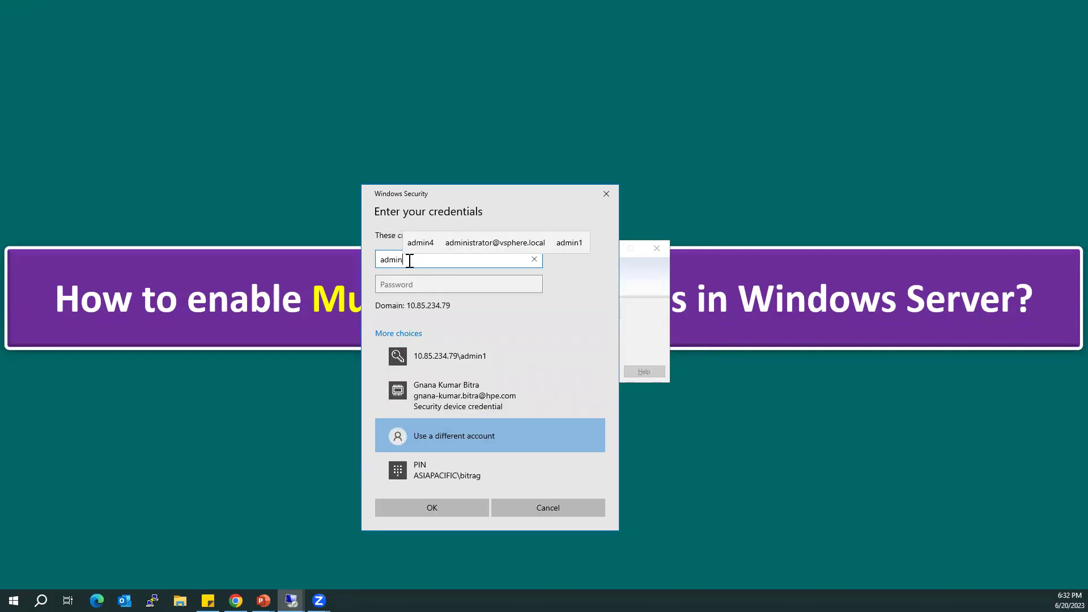
pyautogui.write('2')
pyautogui.press('Tab')
pyautogui.write('••')
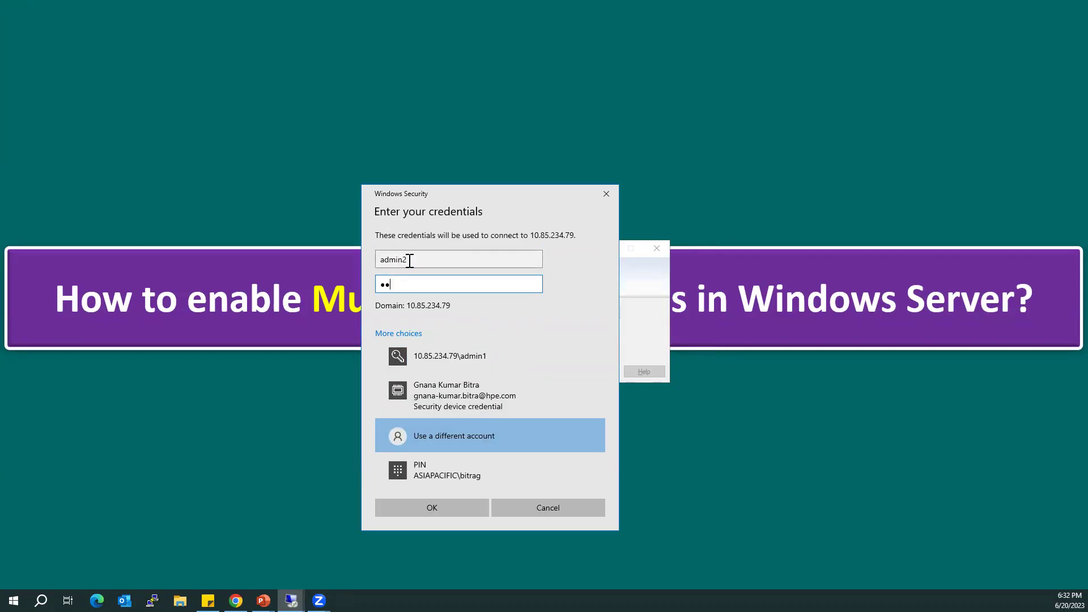
pyautogui.press('Return')
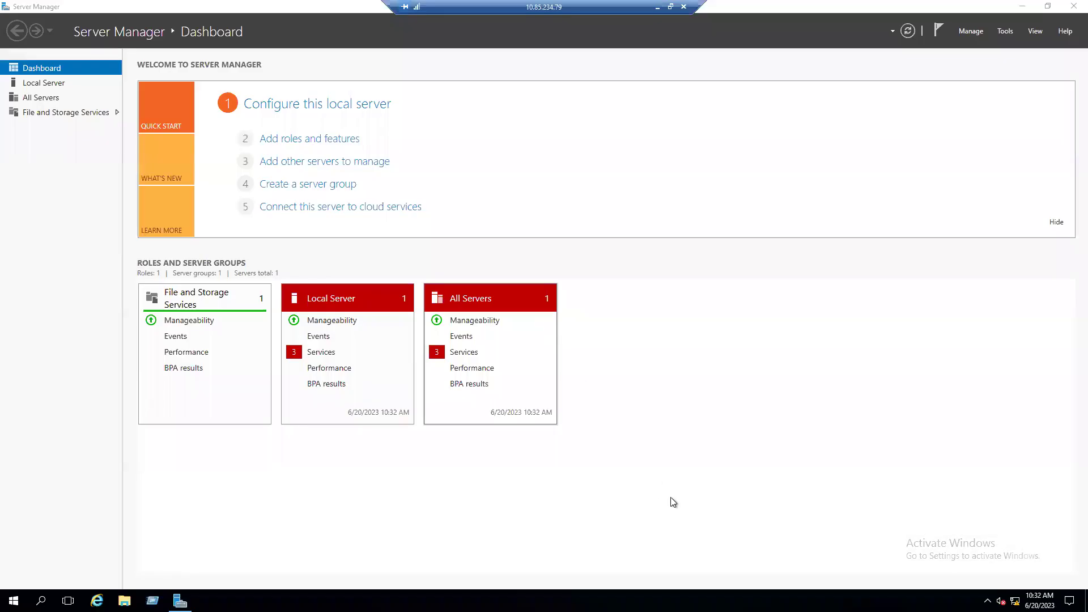
# Open Task Manager's detailed Users tab in the admin2 session, listing admin1, admin2 and Administrator
pyautogui.click(1022, 6)
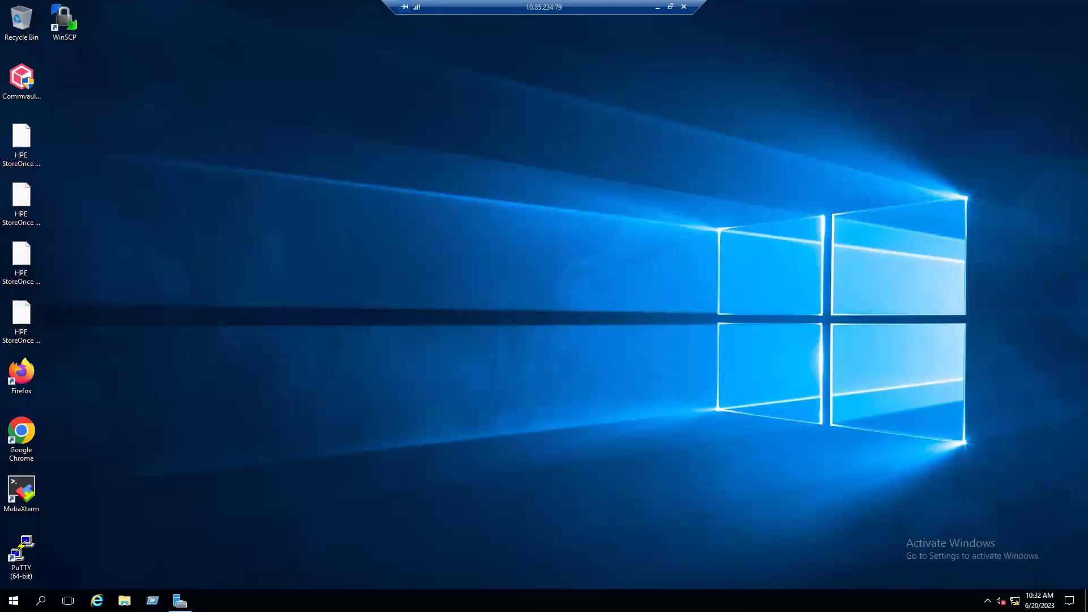
pyautogui.rightClick(638, 600)
pyautogui.click(674, 543)
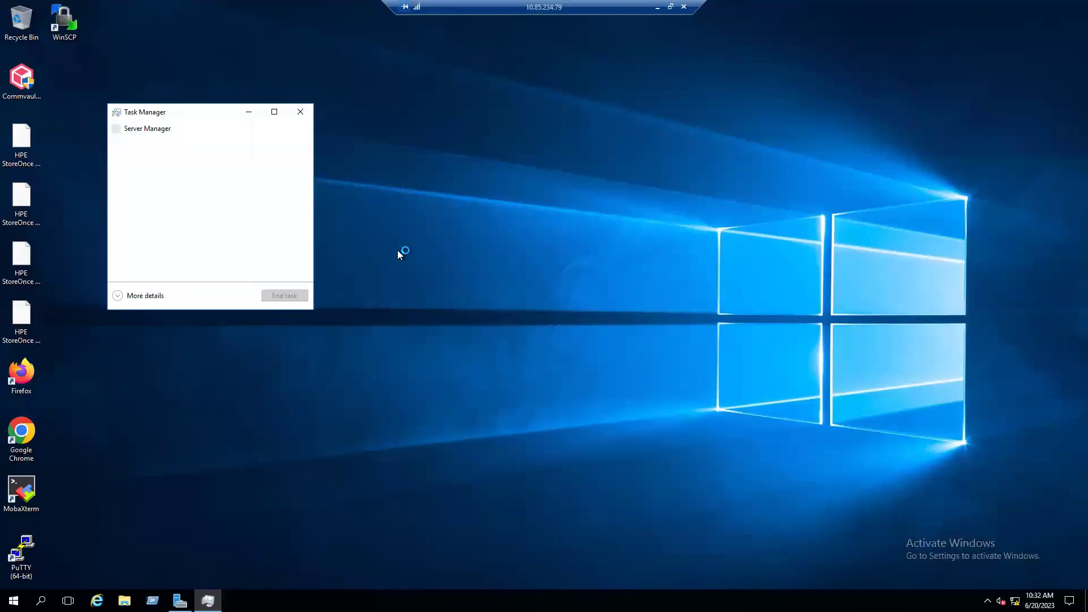
pyautogui.click(120, 295)
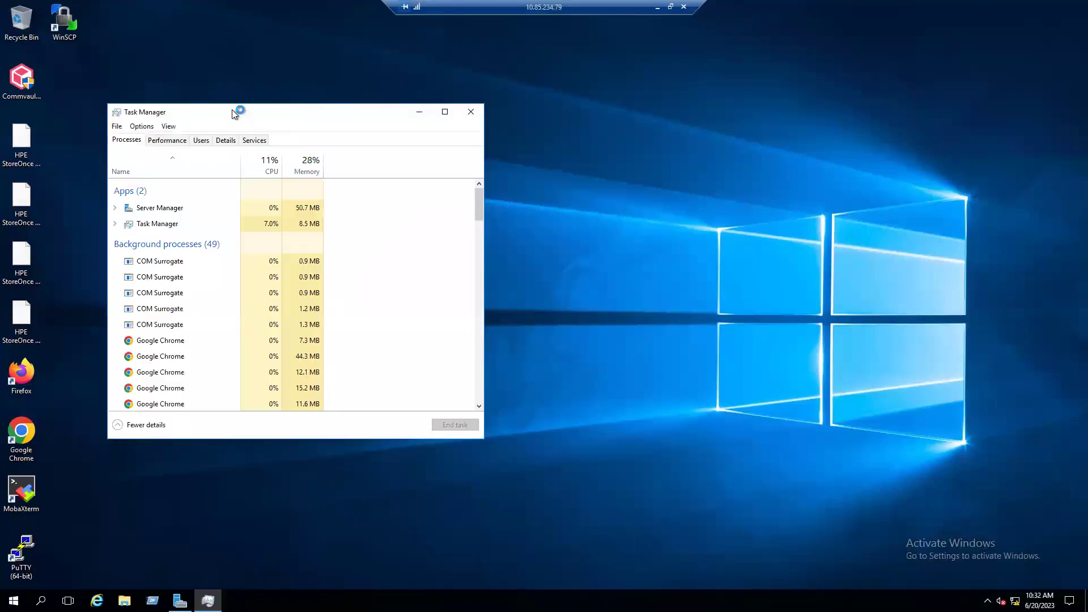
pyautogui.moveTo(232, 110); pyautogui.dragTo(455, 73)
pyautogui.click(424, 104)
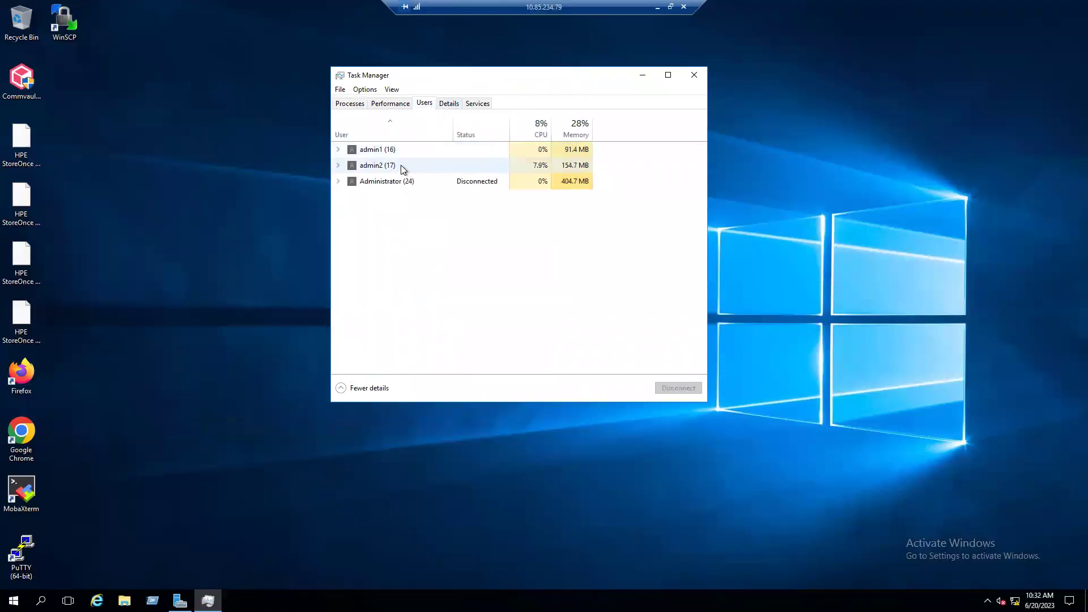